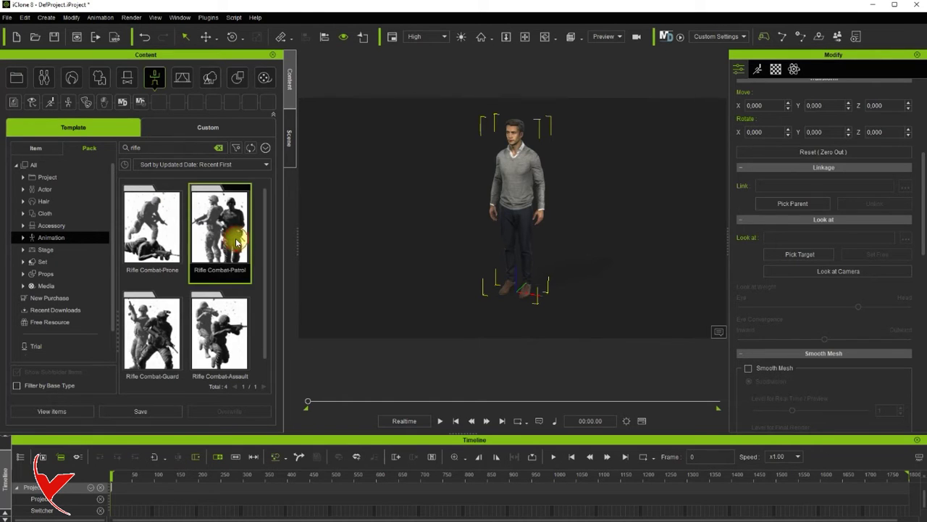
# - Apply the Aa01_WalkF_2Loop motion from the Rifle Combat-Patrol pack to the character
pyautogui.doubleClick(236, 242)
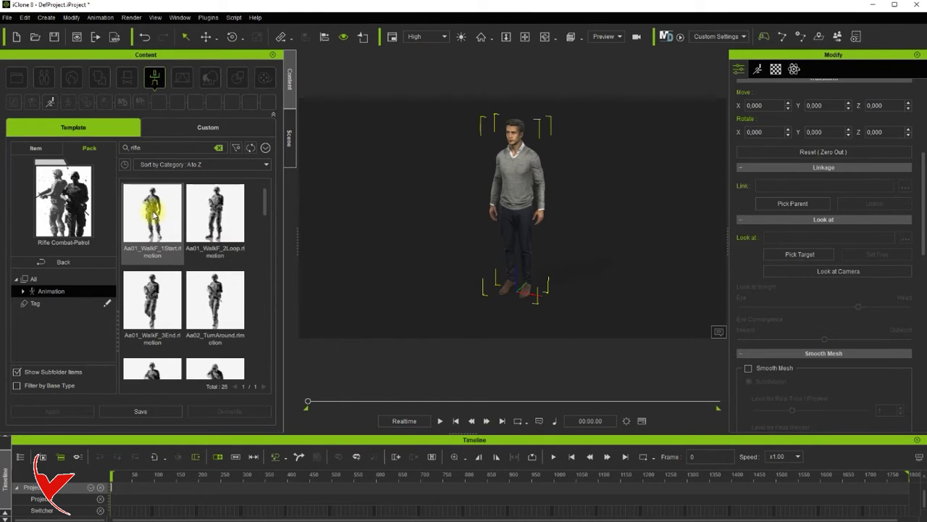
pyautogui.click(209, 215)
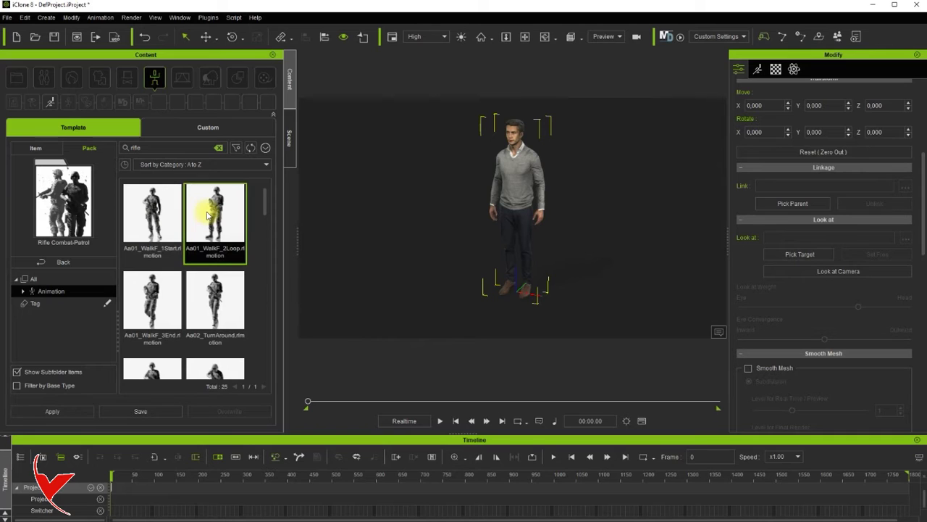
pyautogui.doubleClick(213, 214)
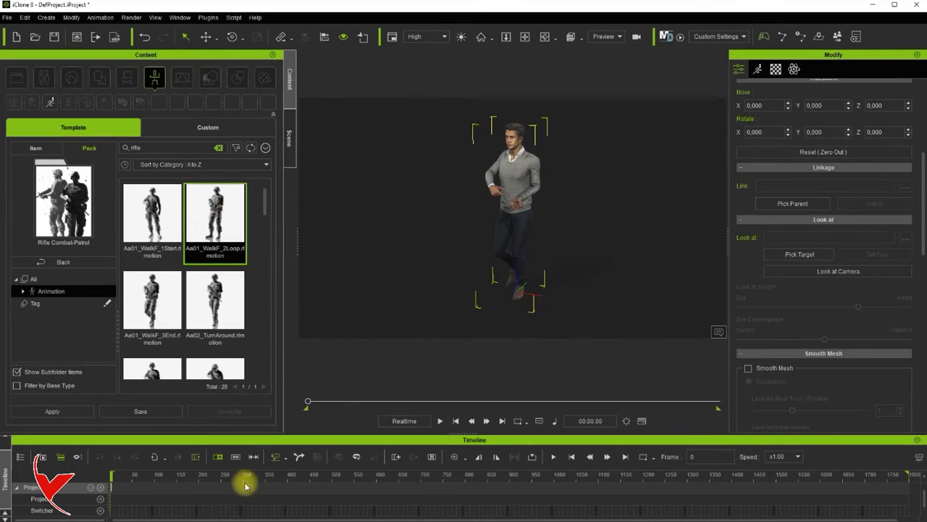
# - Enlarge the timeline and display the character's tracks in it, including the motion track
pyautogui.moveTo(467, 437); pyautogui.dragTo(466, 397)
pyautogui.click(21, 418)
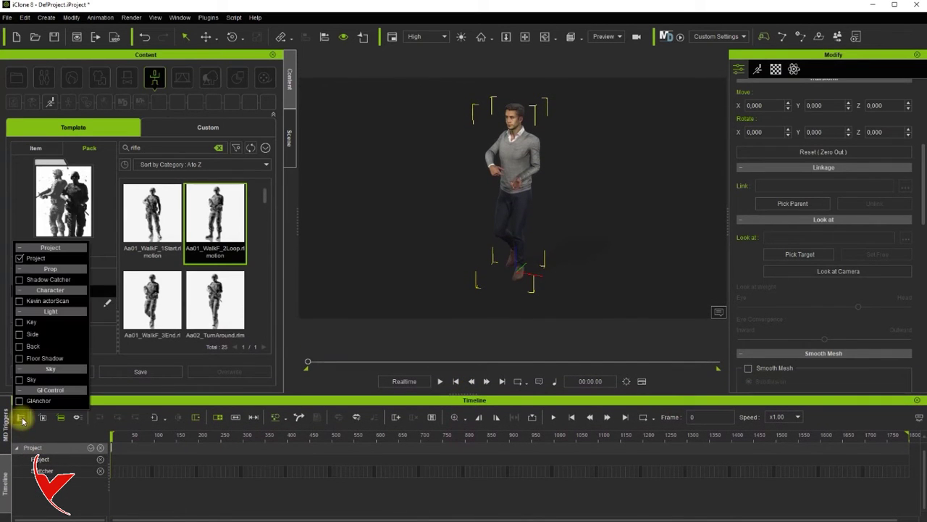
pyautogui.click(20, 299)
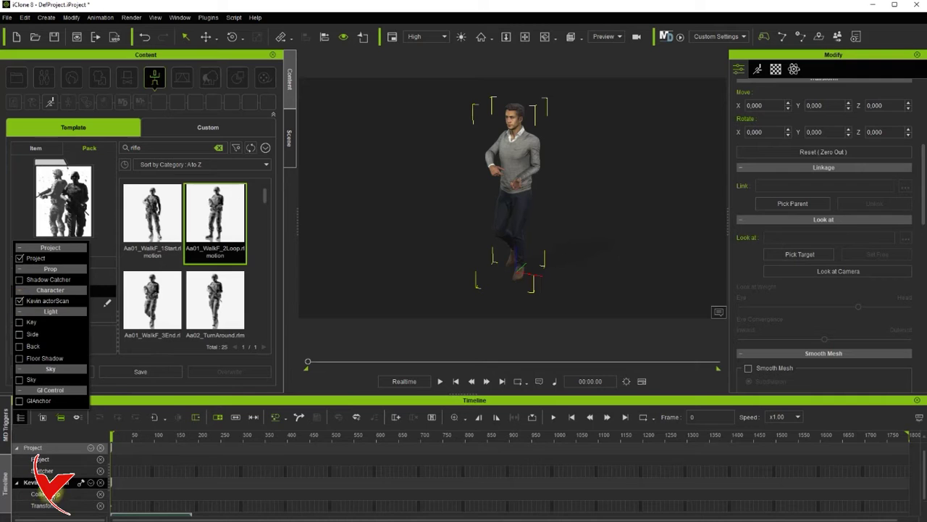
pyautogui.click(82, 484)
pyautogui.click(81, 482)
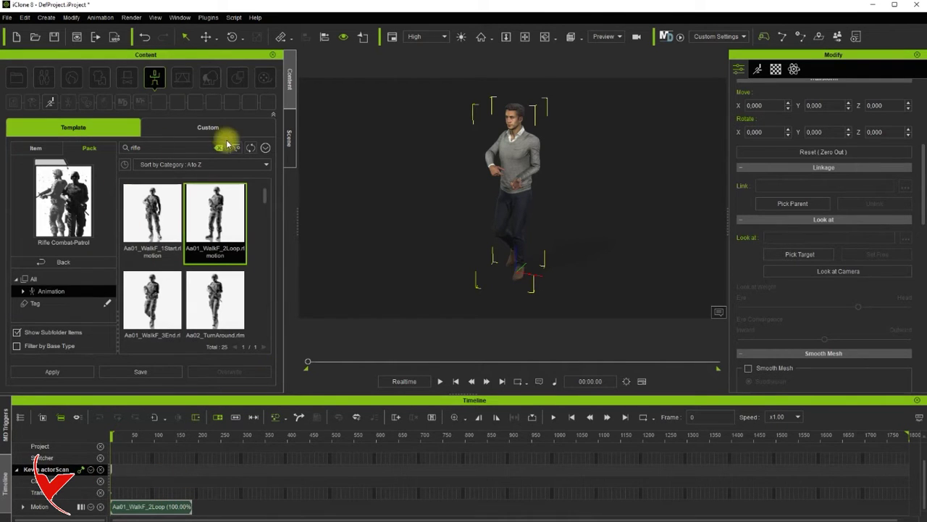
# - Search all content packs for "rifle" and add the M4A1 prop from Special Bonus for Rifle Fight Combo to the scene
pyautogui.click(65, 262)
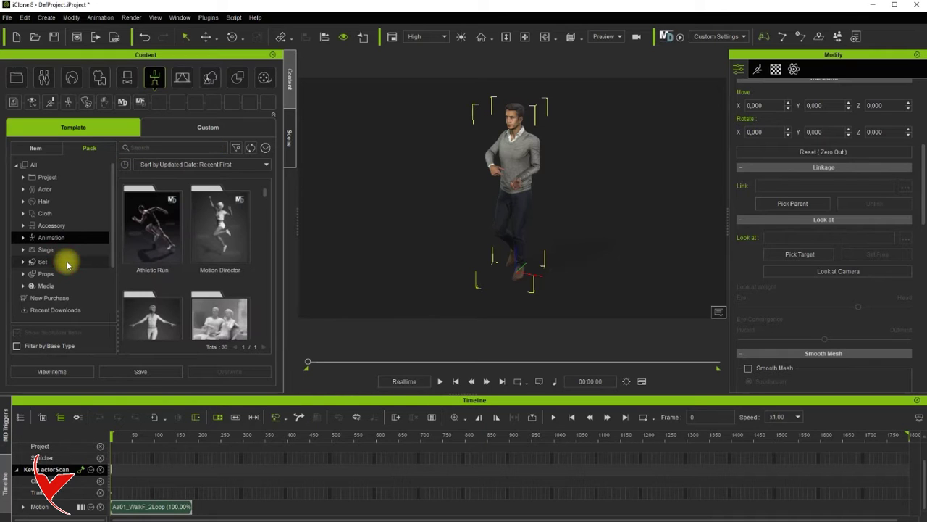
pyautogui.click(58, 167)
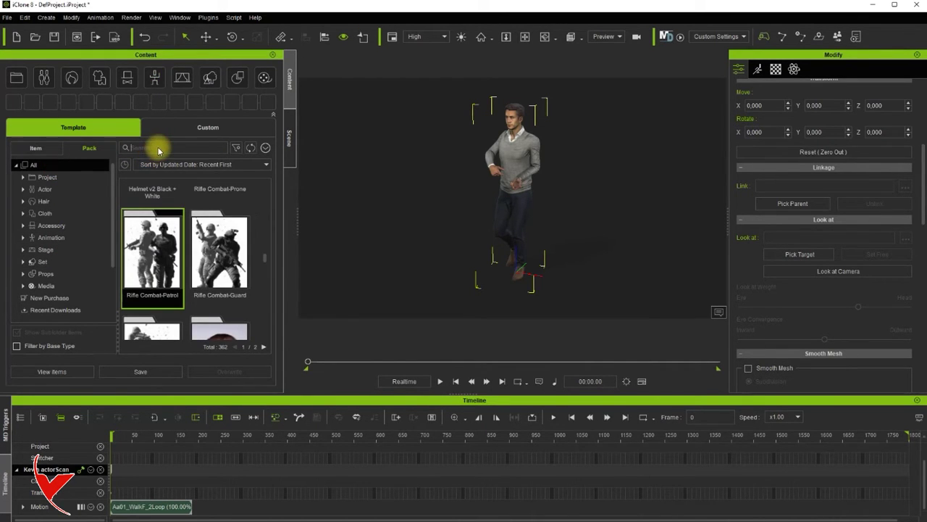
pyautogui.press('Return')
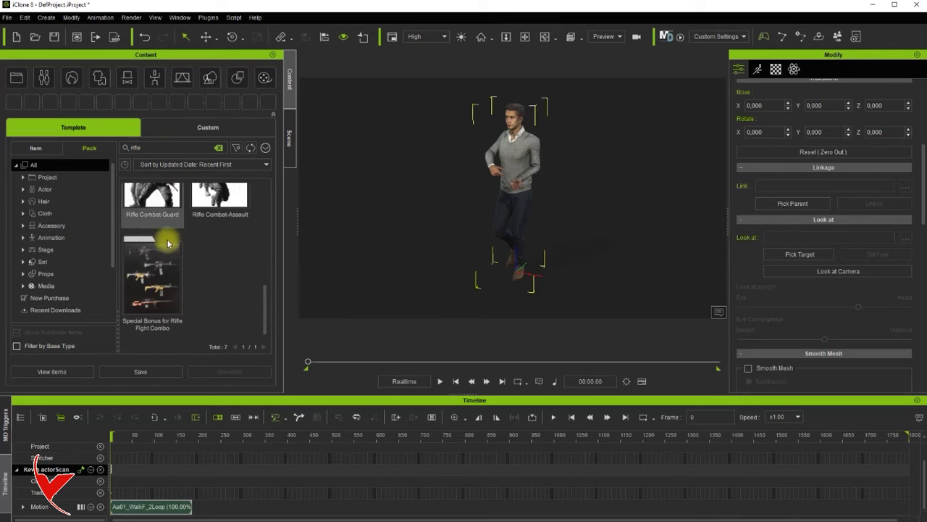
pyautogui.doubleClick(150, 268)
pyautogui.moveTo(261, 190); pyautogui.dragTo(250, 263)
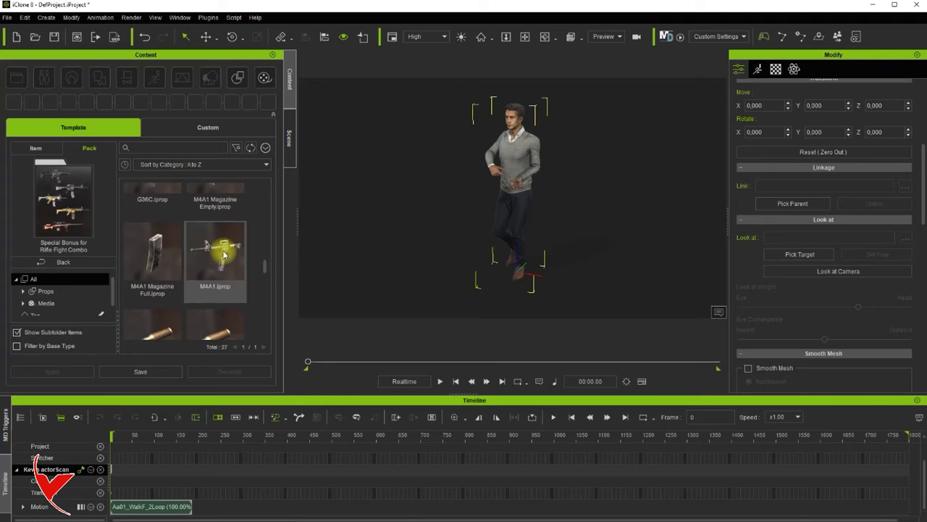
pyautogui.doubleClick(223, 255)
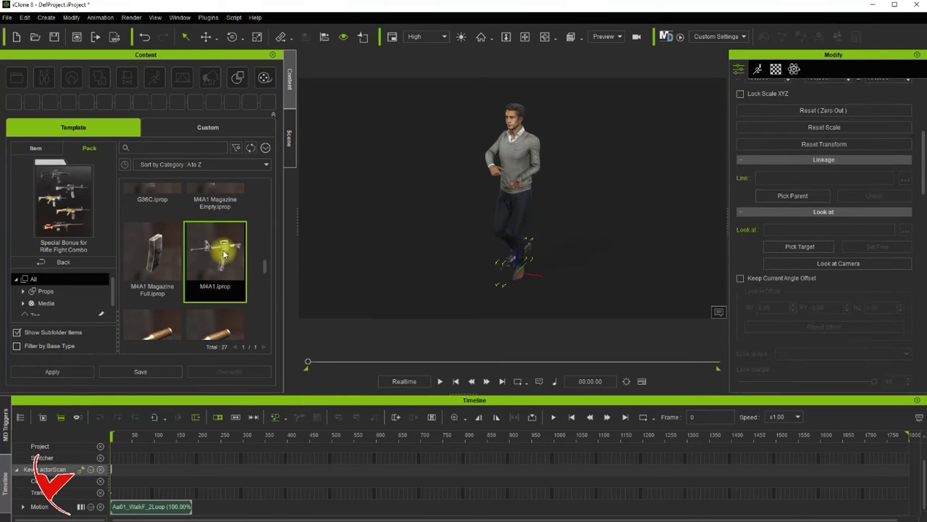
# - Raise the M4A1 to the character's waist and rotate it diagonally across the body, near both hands
pyautogui.click(206, 36)
pyautogui.moveTo(520, 238); pyautogui.dragTo(498, 151)
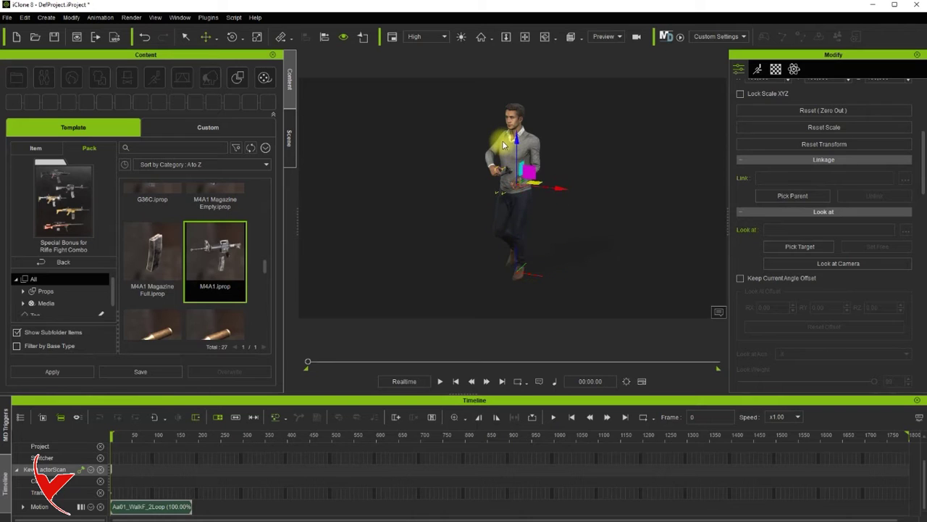
pyautogui.click(232, 36)
pyautogui.moveTo(503, 200); pyautogui.dragTo(555, 184)
pyautogui.click(206, 36)
pyautogui.moveTo(530, 181); pyautogui.dragTo(525, 187)
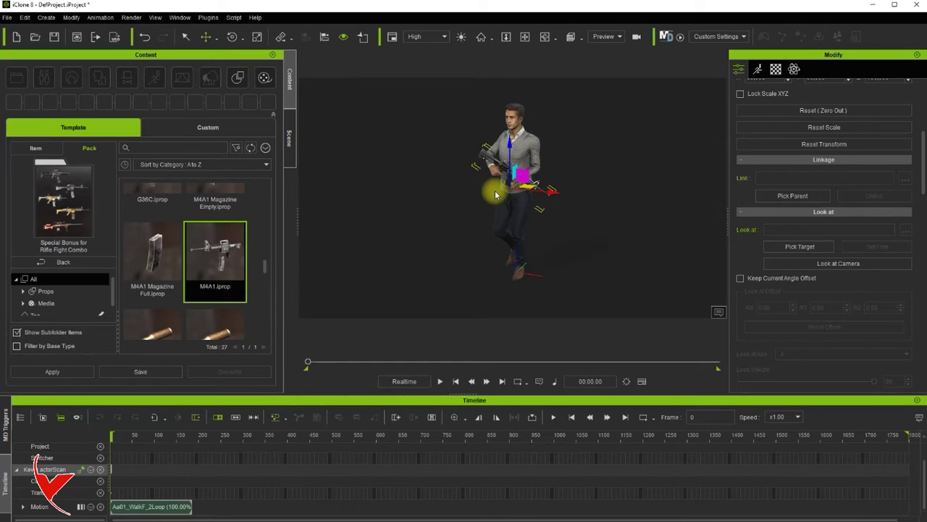
# - Shift and roll the rifle so its pistol grip sits close to the character's right hand
pyautogui.scroll(3, 507, 196)
pyautogui.scroll(3, 528, 207)
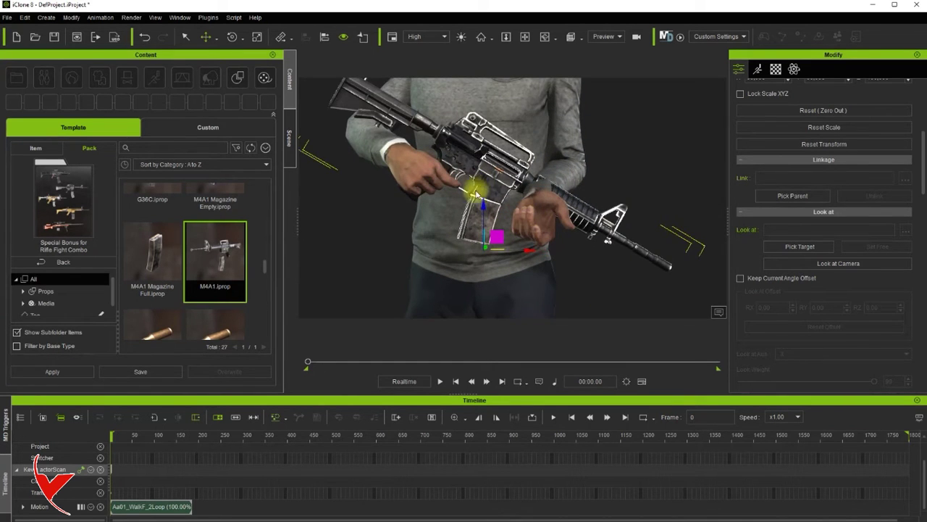
pyautogui.moveTo(482, 203); pyautogui.dragTo(523, 255)
pyautogui.click(231, 36)
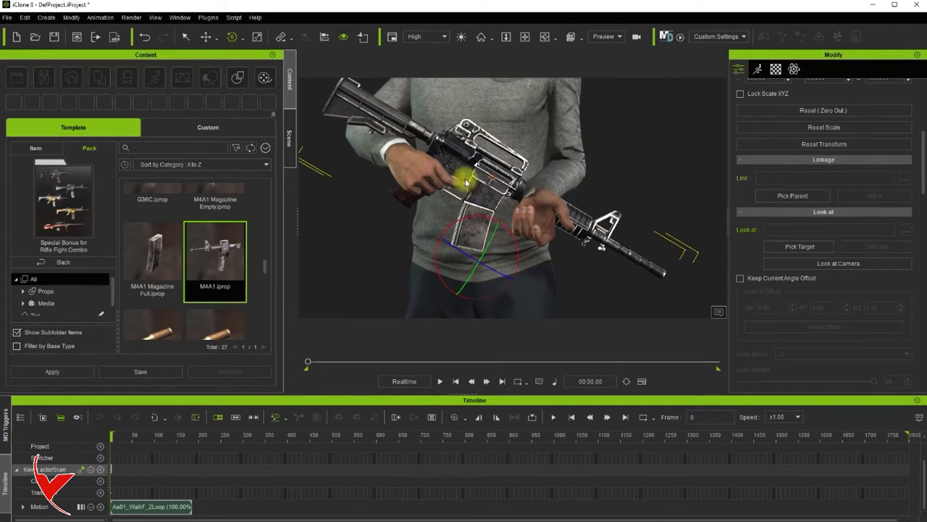
pyautogui.moveTo(489, 267); pyautogui.dragTo(479, 262)
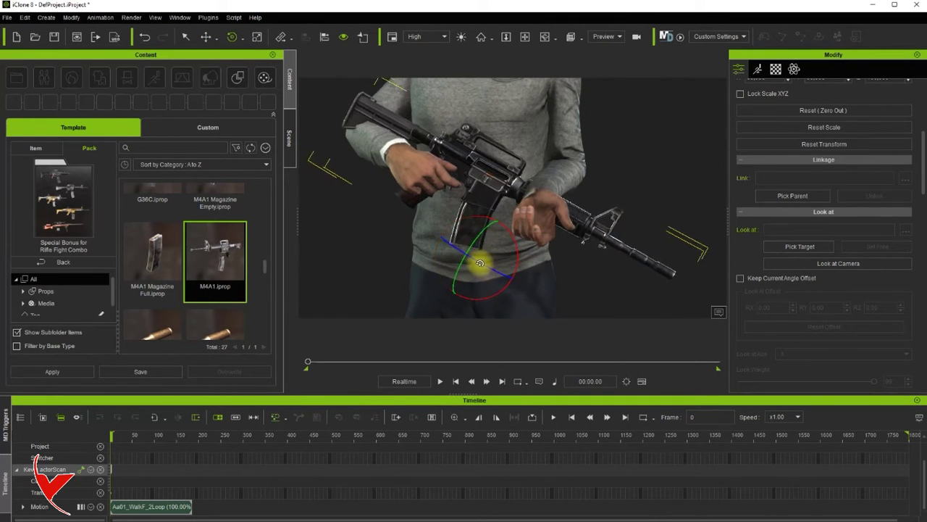
# - From the character's side, adjust the rifle's angle and its distance from the body so it runs through both hands
pyautogui.moveTo(587, 169); pyautogui.dragTo(561, 158, button='right')
pyautogui.moveTo(514, 207); pyautogui.dragTo(516, 221)
pyautogui.press('w')
pyautogui.moveTo(527, 237)
pyautogui.mouseDown()
pyautogui.moveTo(543, 251)
pyautogui.moveTo(523, 250)
pyautogui.mouseUp()
pyautogui.click(232, 37)
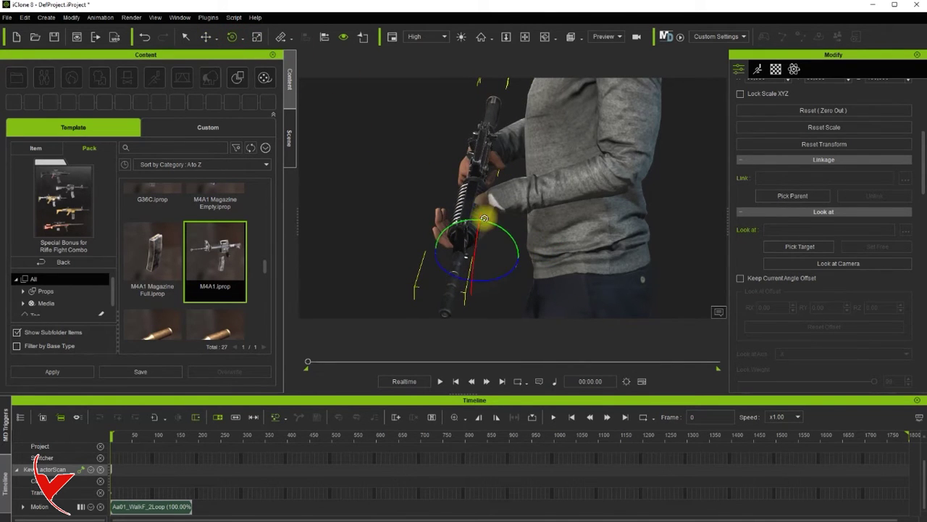
pyautogui.moveTo(500, 280); pyautogui.dragTo(498, 282)
pyautogui.click(205, 37)
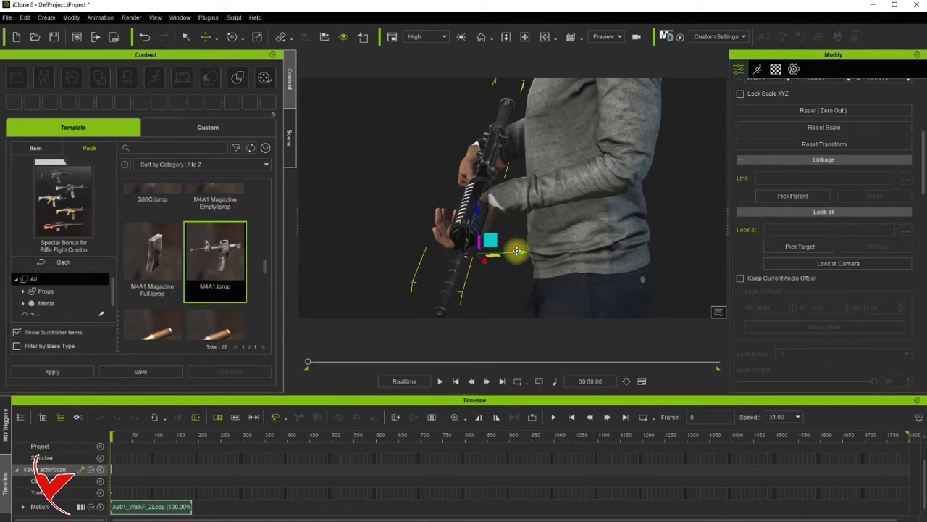
pyautogui.moveTo(517, 251); pyautogui.dragTo(509, 252)
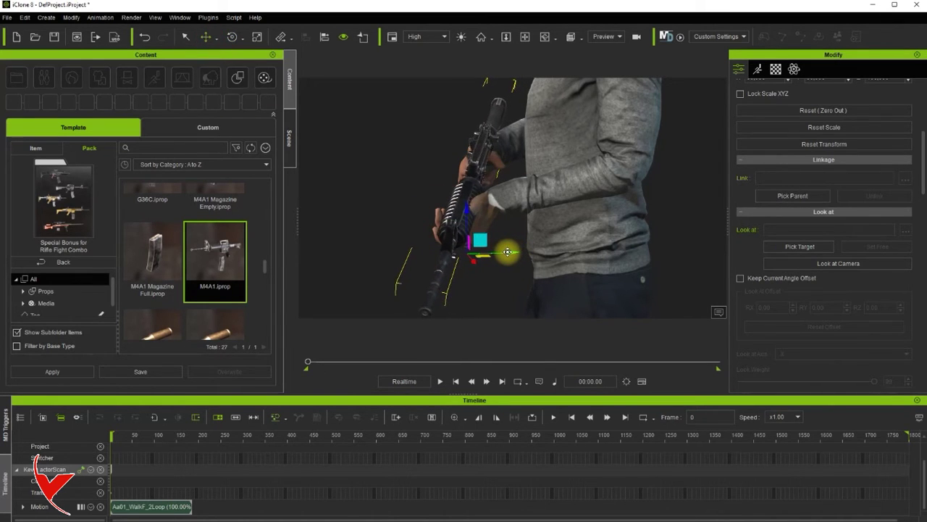
pyautogui.click(232, 36)
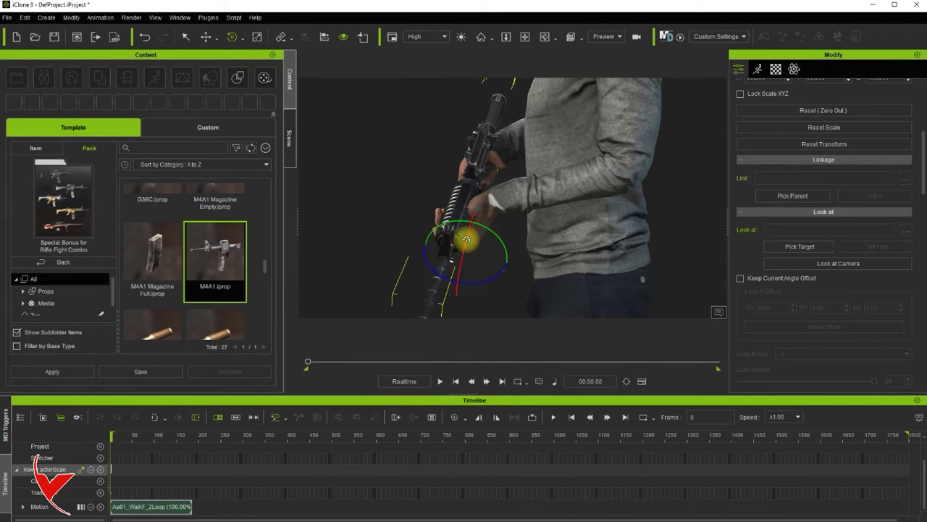
# - From the front, raise the rifle slightly to align its grip with the right hand
pyautogui.moveTo(374, 191); pyautogui.dragTo(660, 203, button='right')
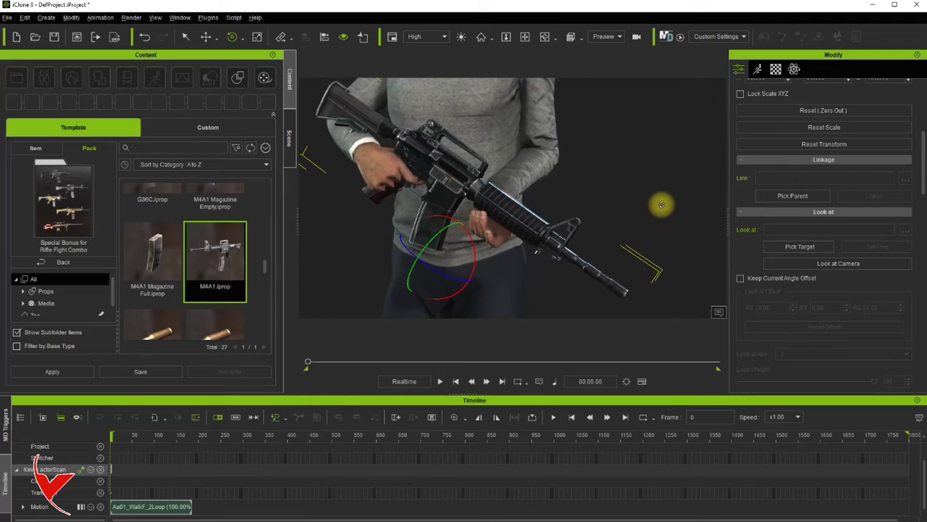
pyautogui.click(206, 36)
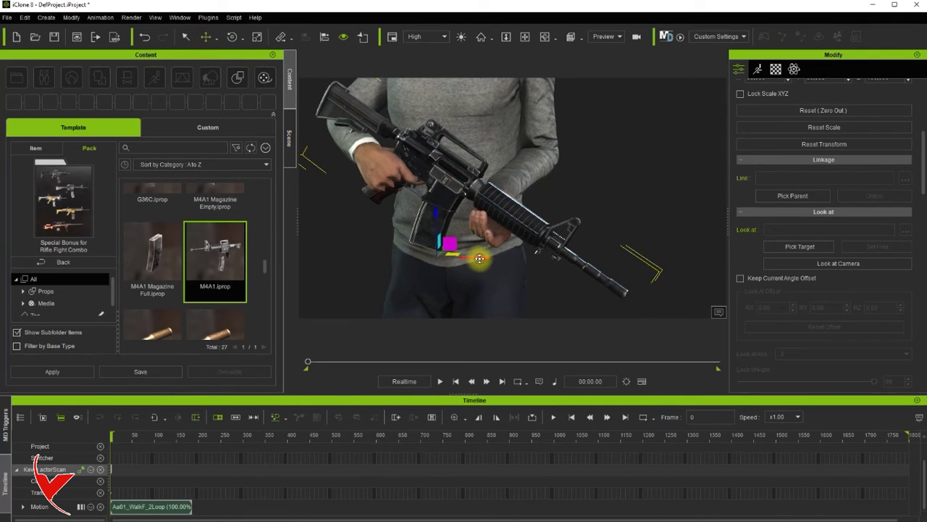
pyautogui.moveTo(479, 259); pyautogui.dragTo(477, 256)
pyautogui.moveTo(432, 223); pyautogui.dragTo(436, 207)
pyautogui.moveTo(473, 244)
pyautogui.mouseDown()
pyautogui.moveTo(439, 221)
pyautogui.moveTo(434, 208)
pyautogui.mouseUp()
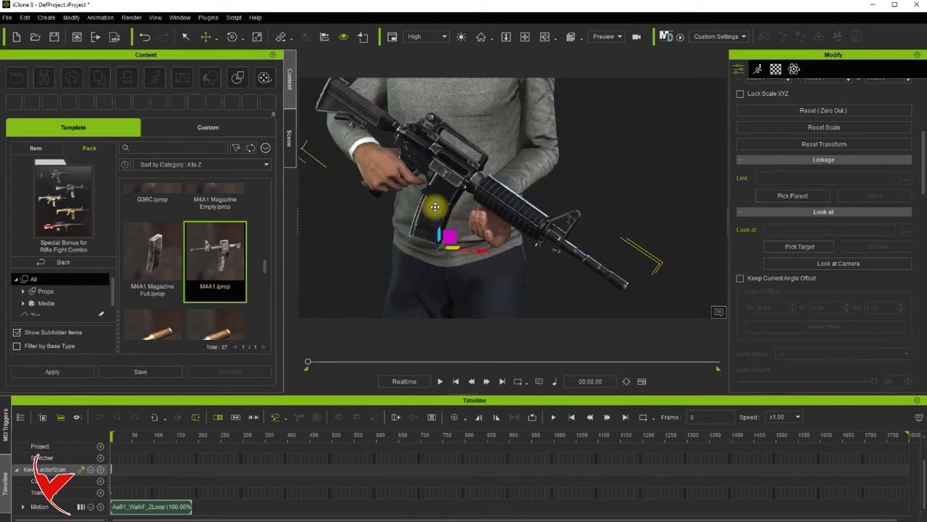
# - Tilt the rifle's barrel slightly downward and reposition the rifle so the grip stays in the right hand
pyautogui.click(233, 36)
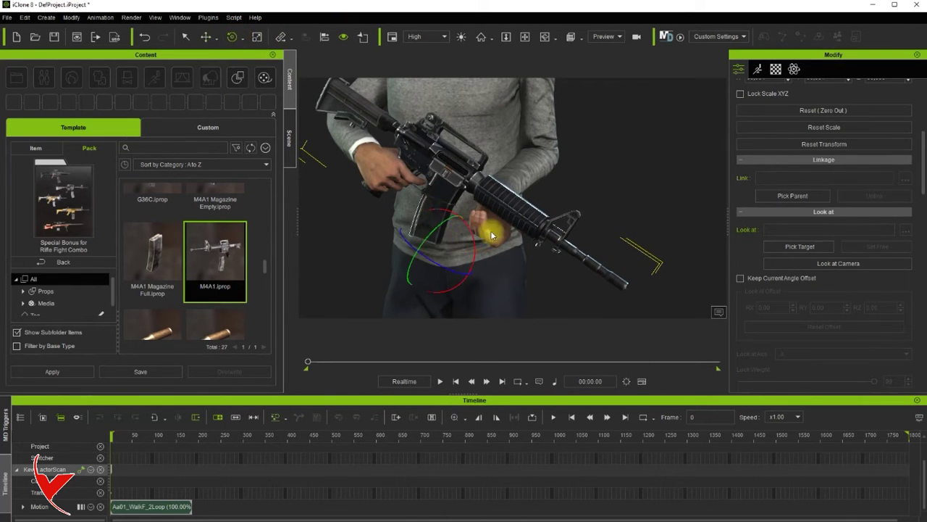
pyautogui.moveTo(474, 241); pyautogui.dragTo(473, 244)
pyautogui.click(205, 36)
pyautogui.moveTo(444, 232); pyautogui.dragTo(434, 210)
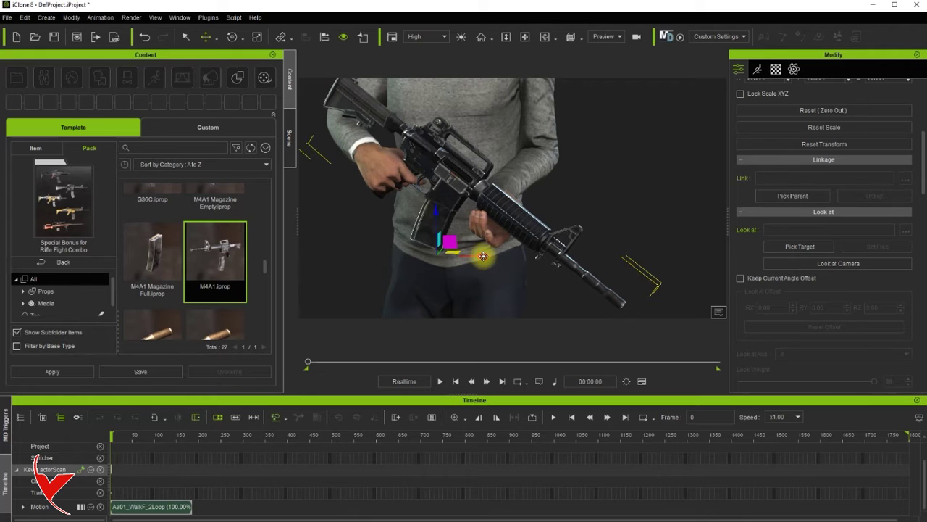
pyautogui.moveTo(483, 256); pyautogui.dragTo(477, 255)
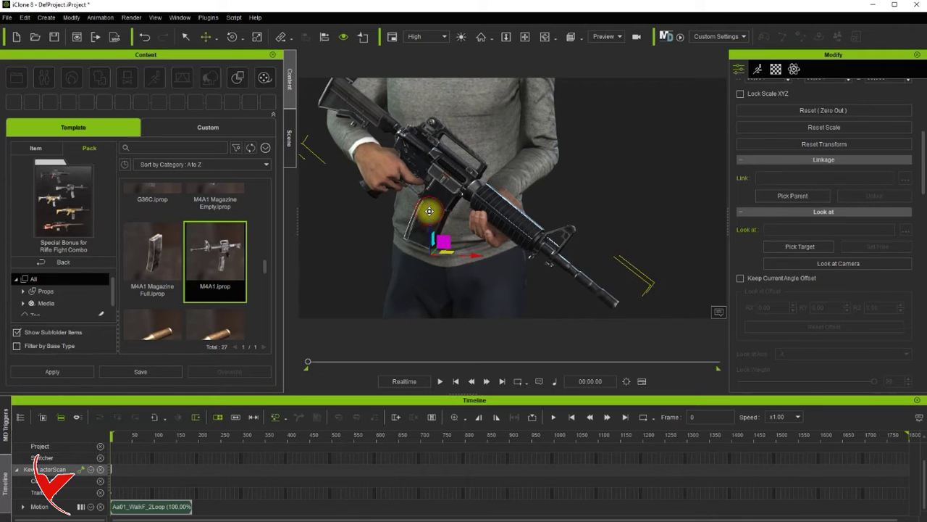
pyautogui.moveTo(429, 211); pyautogui.dragTo(430, 209)
pyautogui.moveTo(468, 254); pyautogui.dragTo(472, 256)
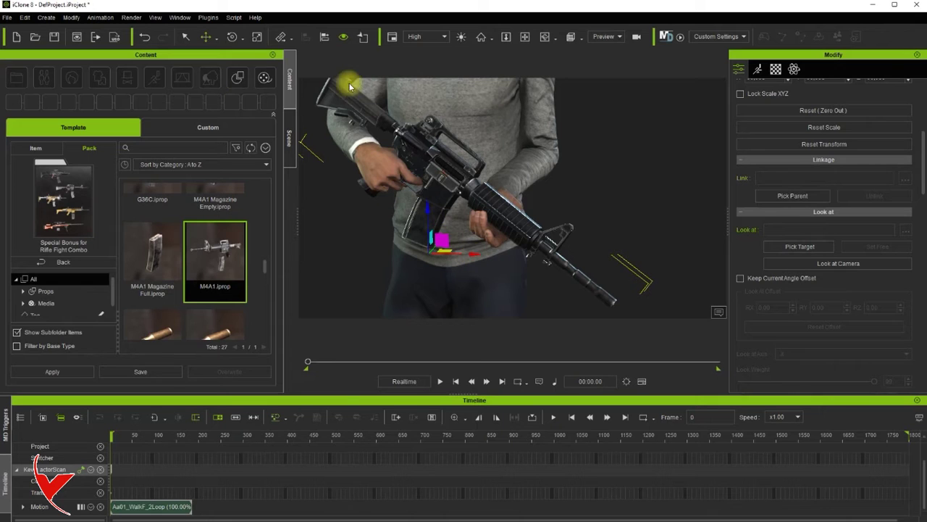
# - Angle the barrel further down toward the left palm and nudge the rifle sideways toward the character's right hand
pyautogui.click(232, 37)
pyautogui.moveTo(461, 236); pyautogui.dragTo(462, 238)
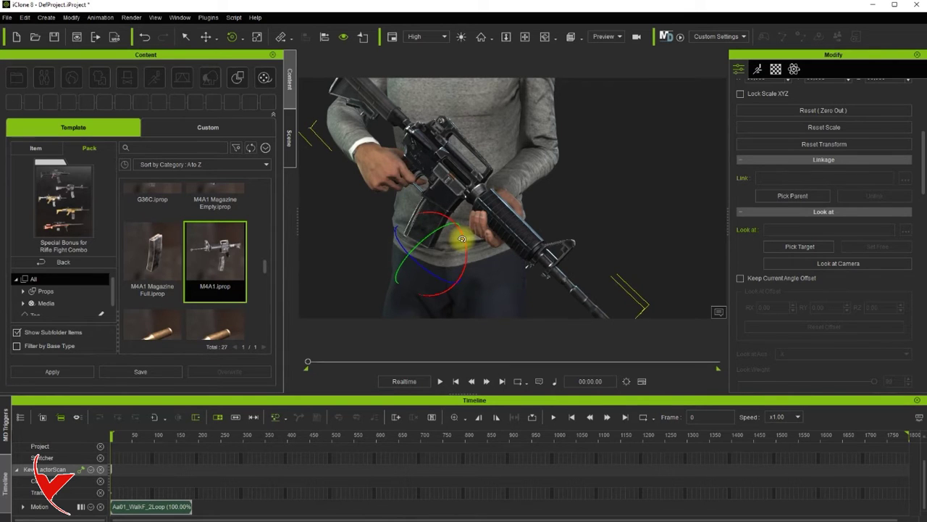
pyautogui.click(206, 37)
pyautogui.moveTo(475, 254); pyautogui.dragTo(471, 252)
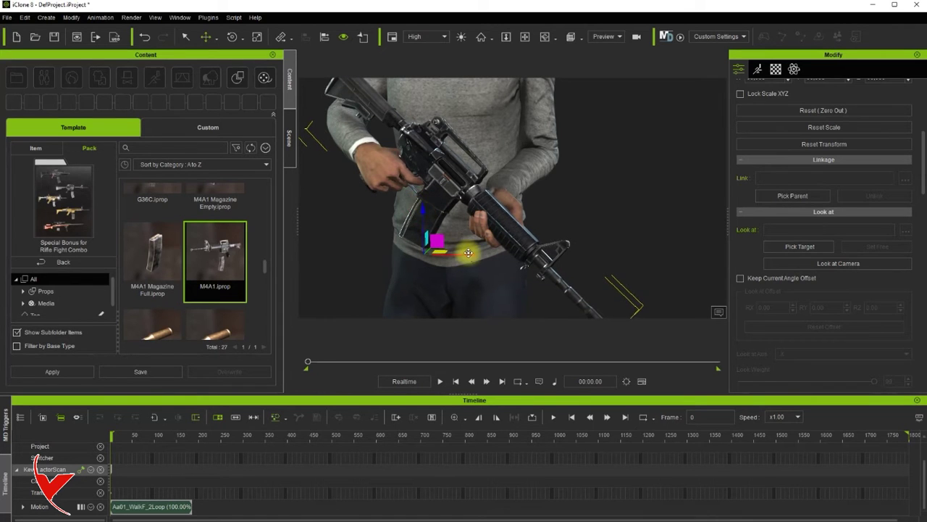
pyautogui.moveTo(467, 254); pyautogui.dragTo(459, 244)
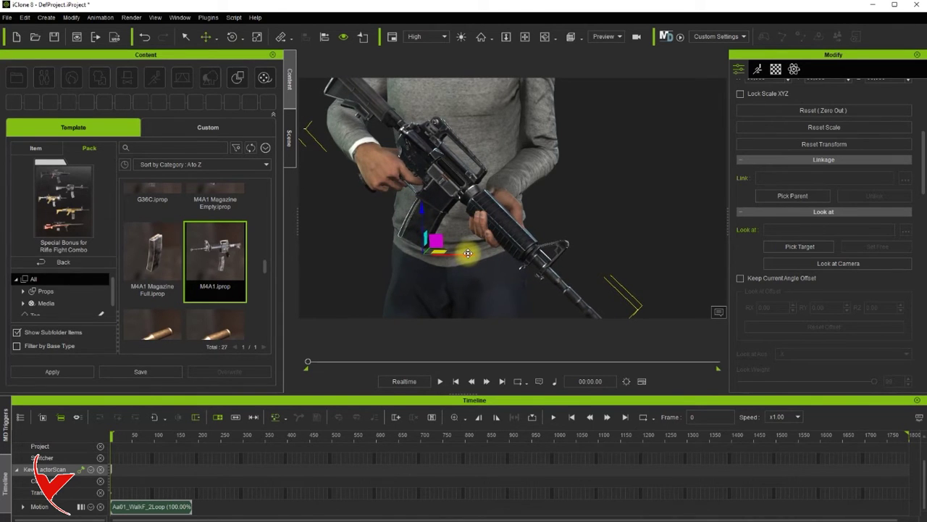
# - Link the rifle to the character's right hand bone, CC_Base_R_Hand, as its parent
pyautogui.moveTo(615, 201); pyautogui.dragTo(516, 212, button='right')
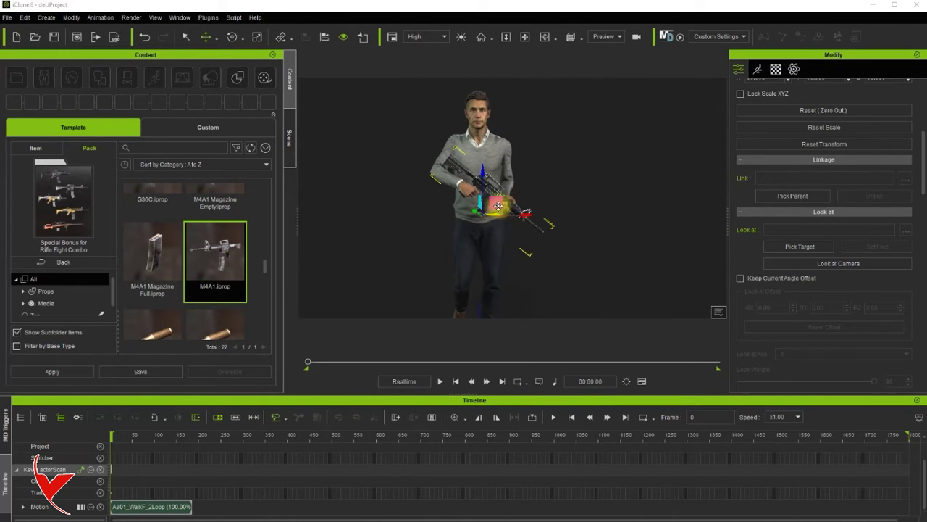
pyautogui.moveTo(917, 172)
pyautogui.mouseDown()
pyautogui.moveTo(917, 120)
pyautogui.moveTo(921, 163)
pyautogui.mouseUp()
pyautogui.click(791, 239)
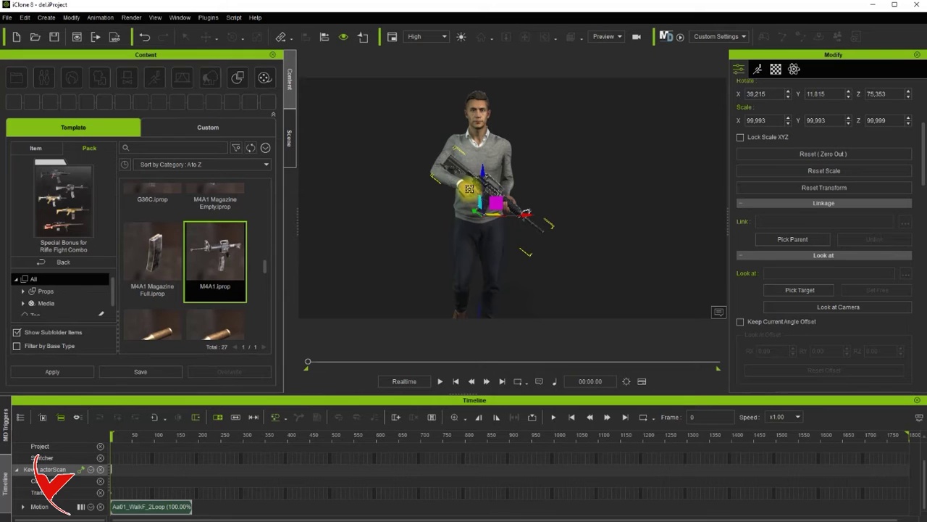
pyautogui.click(469, 189)
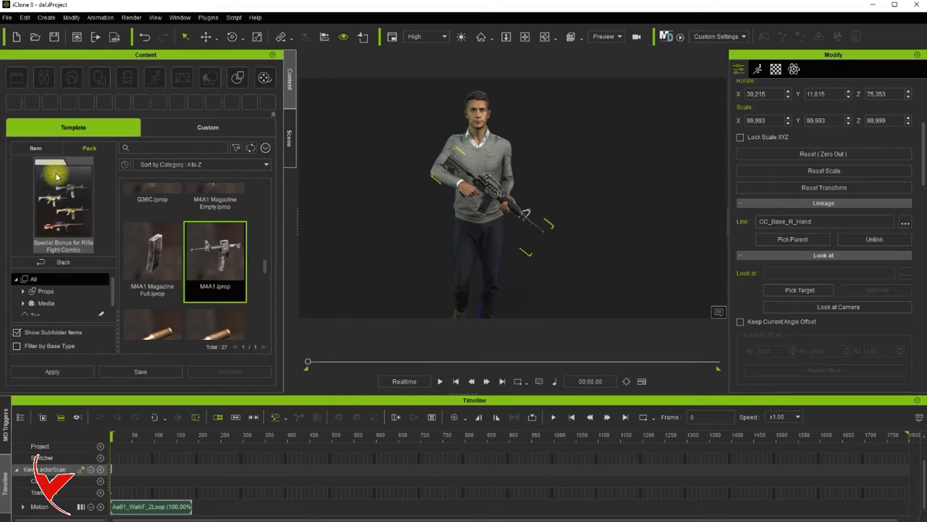
# - Apply the Casual_All_M.iMD behavior from the Motion Director animation pack to the character
pyautogui.click(46, 262)
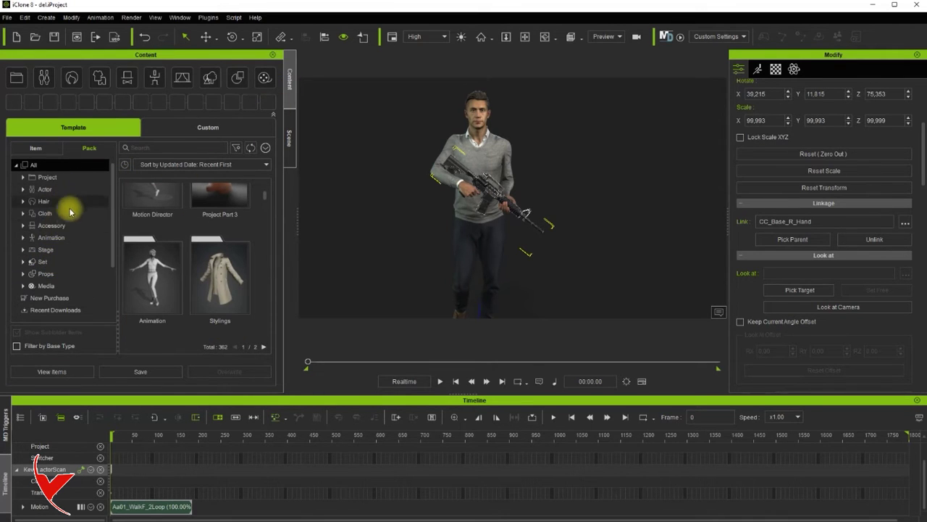
pyautogui.click(61, 239)
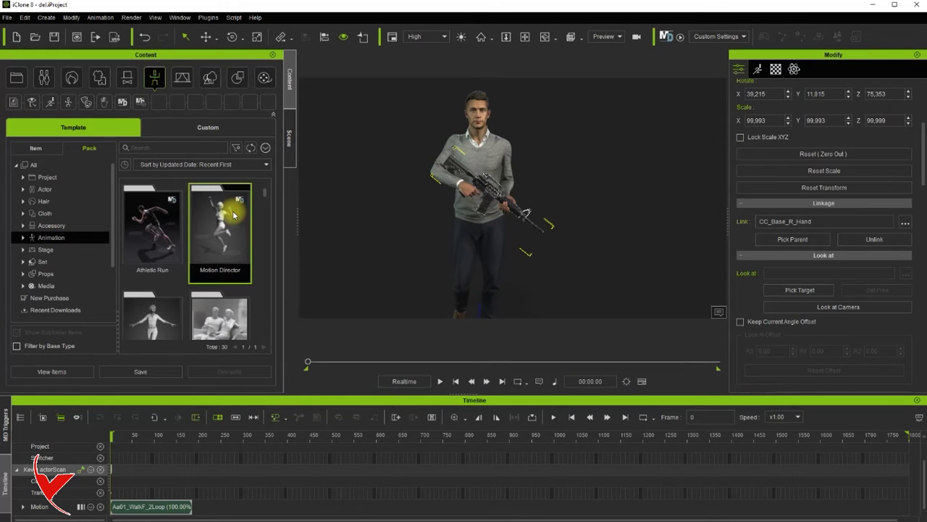
pyautogui.doubleClick(234, 214)
pyautogui.moveTo(260, 210); pyautogui.dragTo(261, 239)
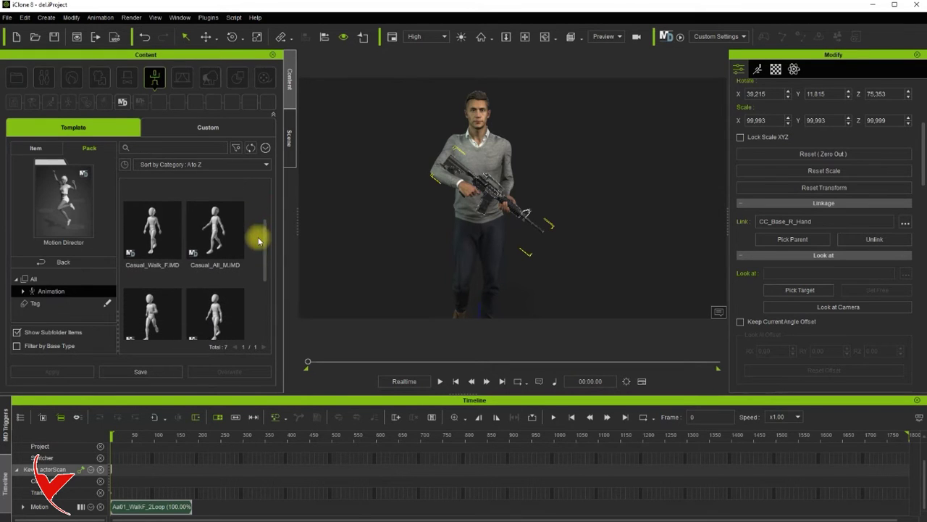
pyautogui.doubleClick(226, 233)
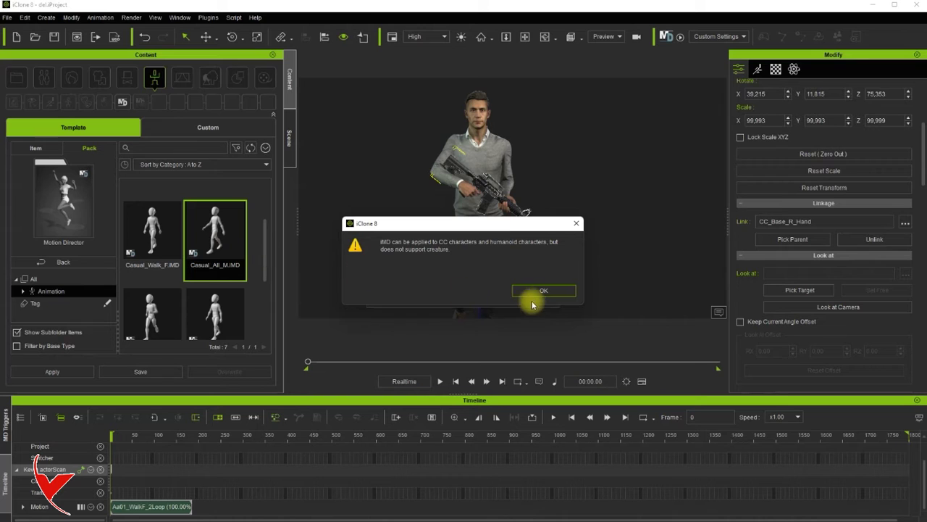
pyautogui.click(550, 291)
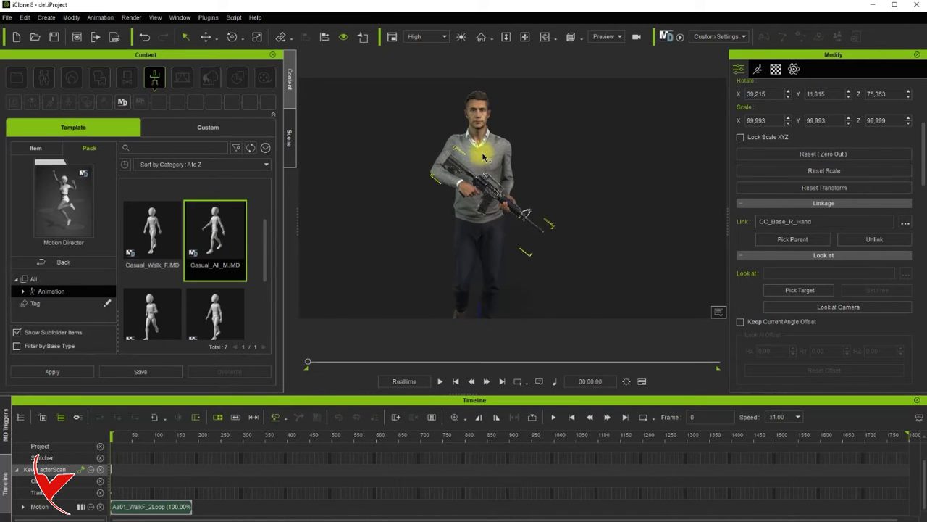
pyautogui.click(482, 155)
pyautogui.doubleClick(222, 251)
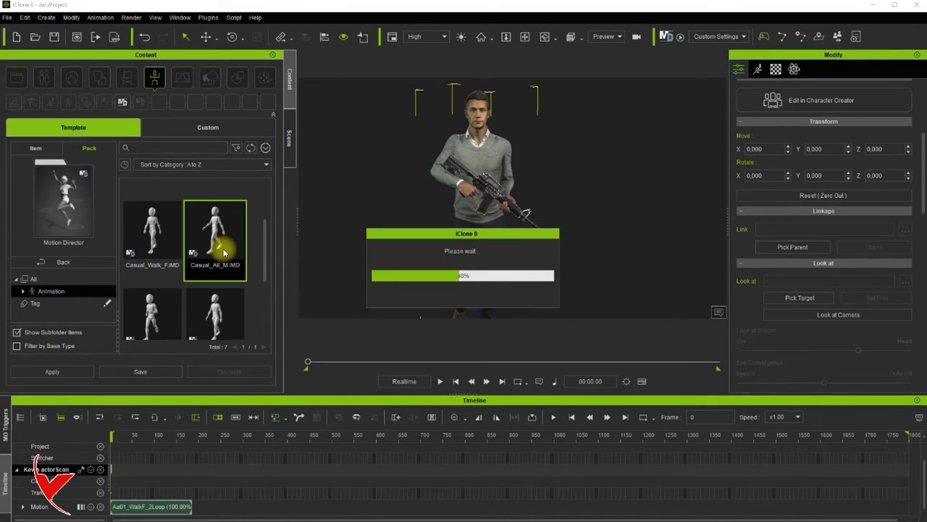
# - Record a Motion Director performance from the MD Control Center, steering the character around while varying the speed level between 3 and 1
pyautogui.click(180, 17)
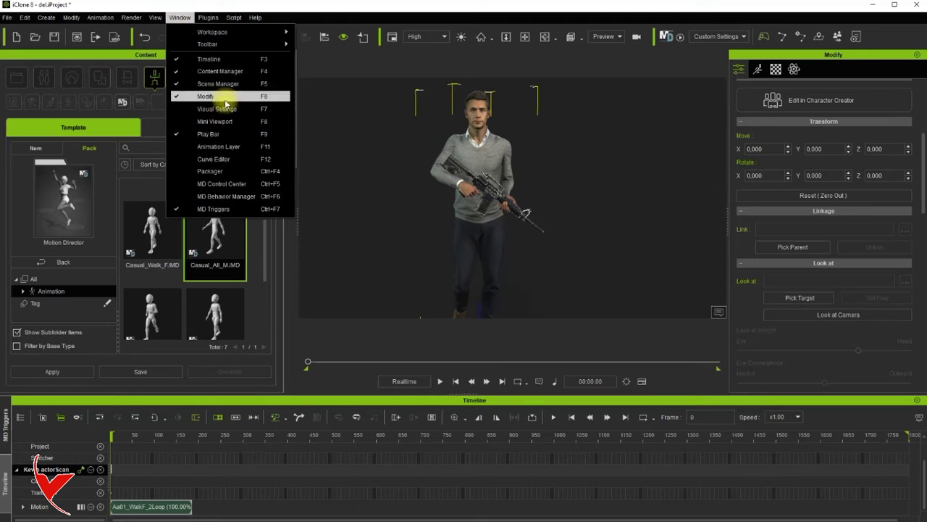
pyautogui.click(238, 184)
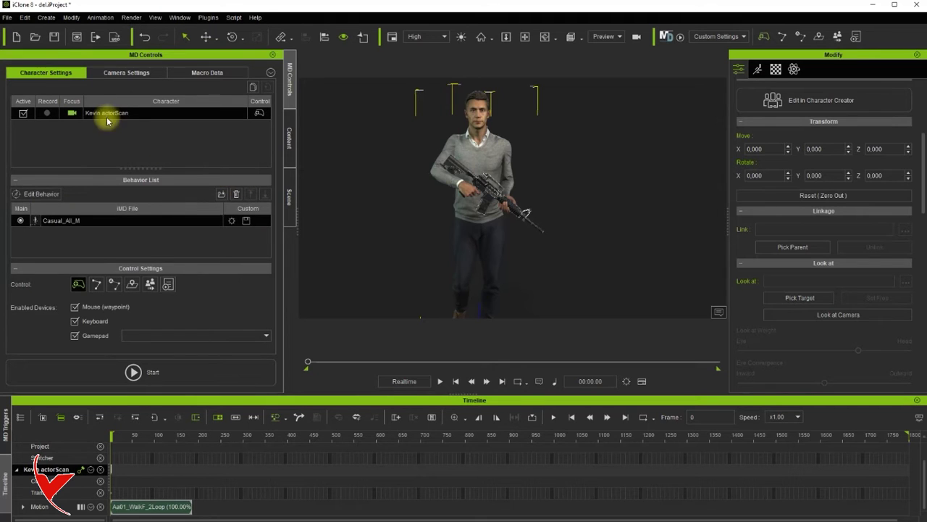
pyautogui.click(152, 373)
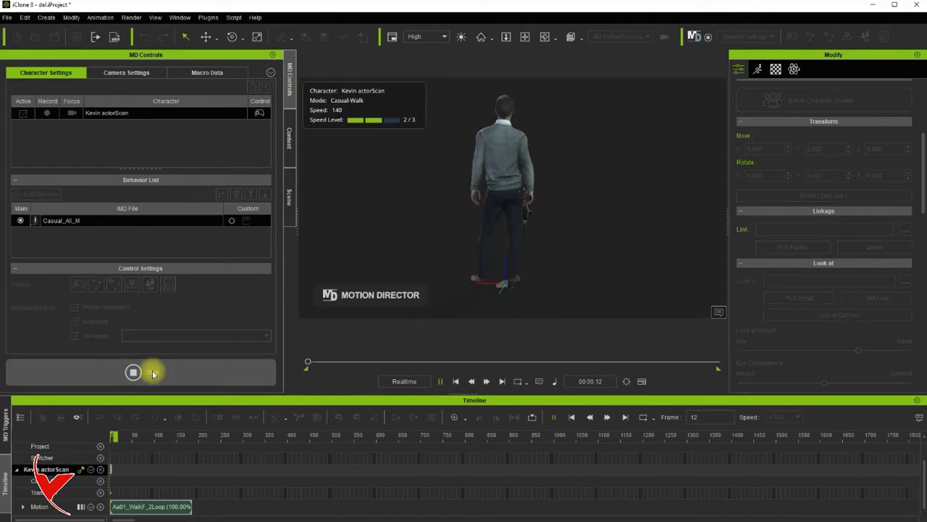
pyautogui.press('a')
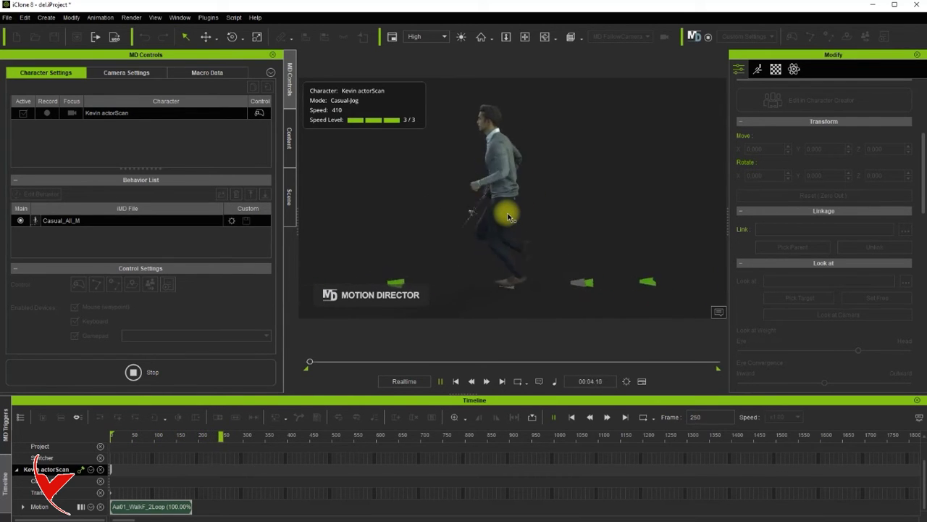
pyautogui.scroll(-1, 508, 218)
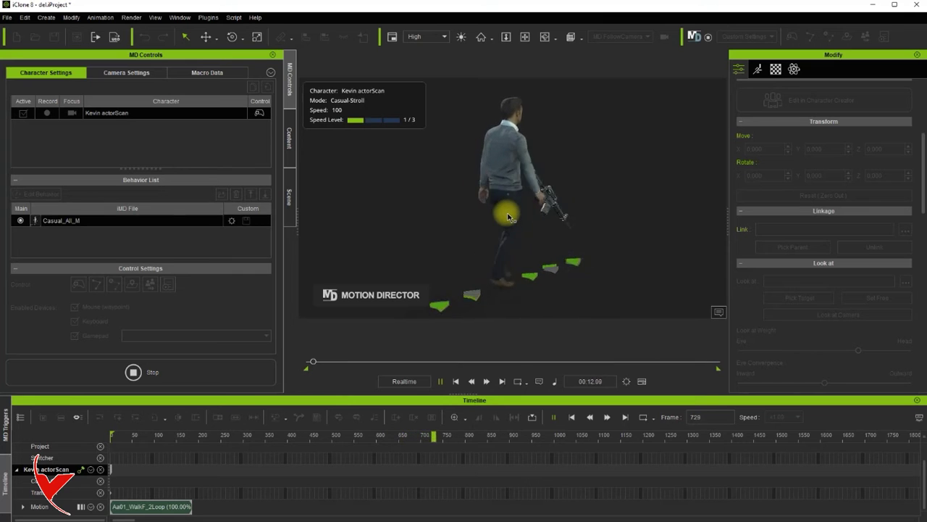
pyautogui.scroll(1, 507, 217)
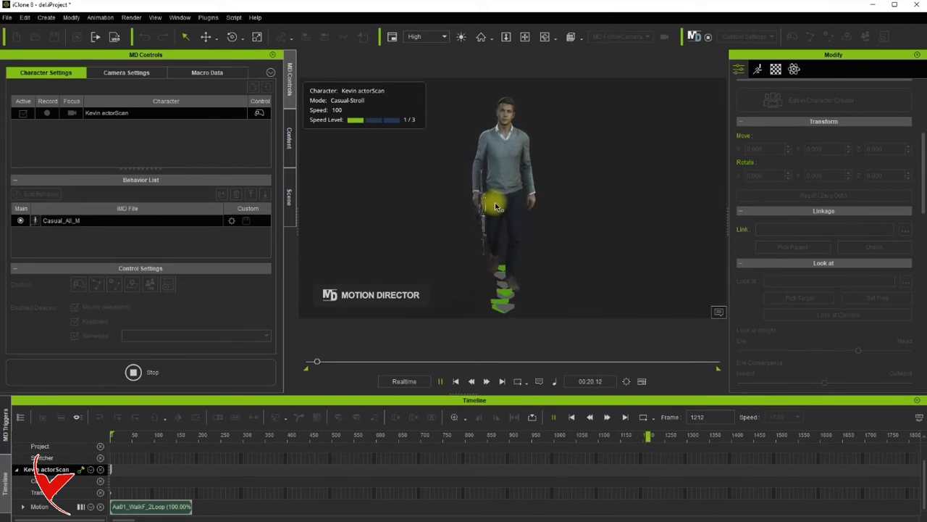
pyautogui.click(170, 376)
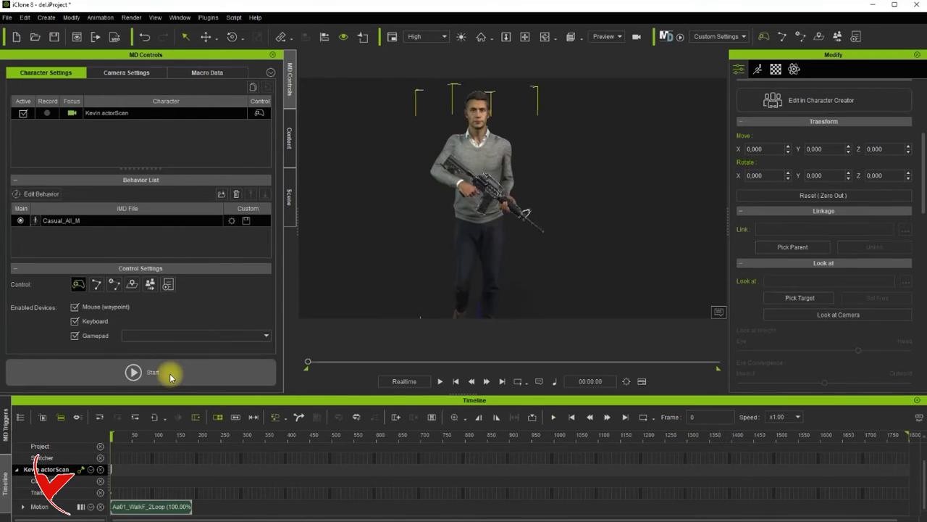
# - Create a motion clip from the PlayerControl macro recording at frame 229, after the Aa01_WalkF_2Loop clip
pyautogui.click(204, 72)
pyautogui.click(139, 134)
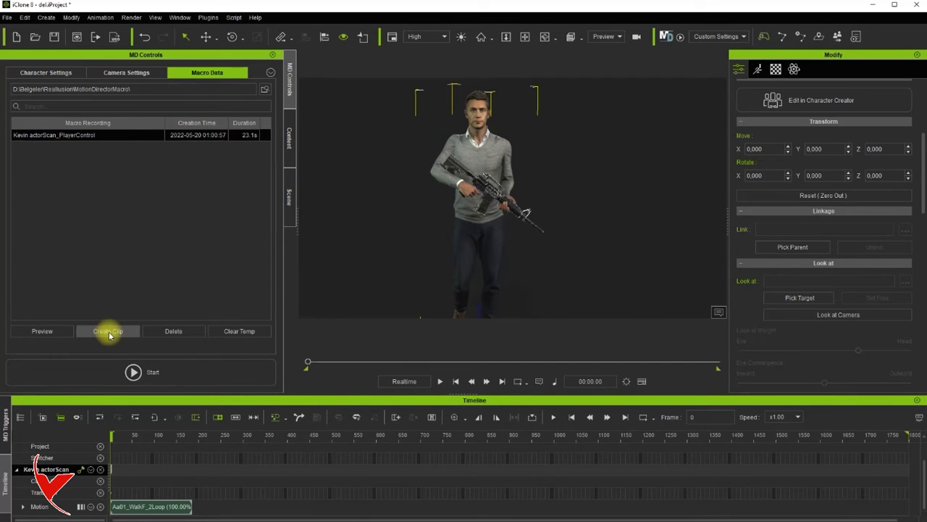
pyautogui.click(212, 434)
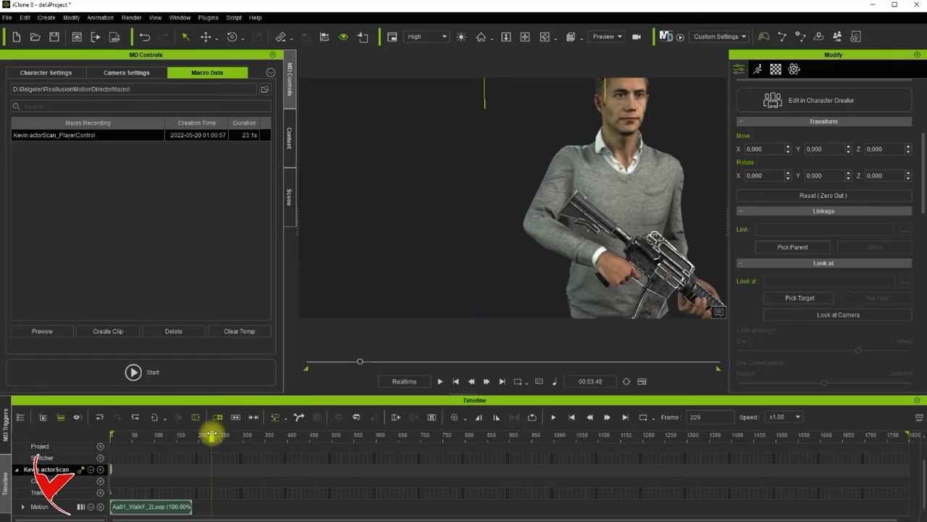
pyautogui.click(108, 331)
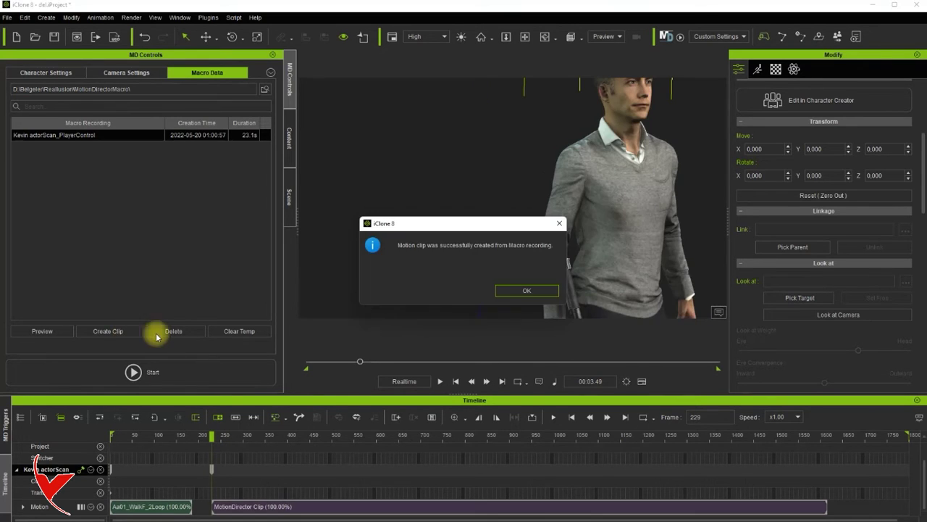
pyautogui.click(515, 290)
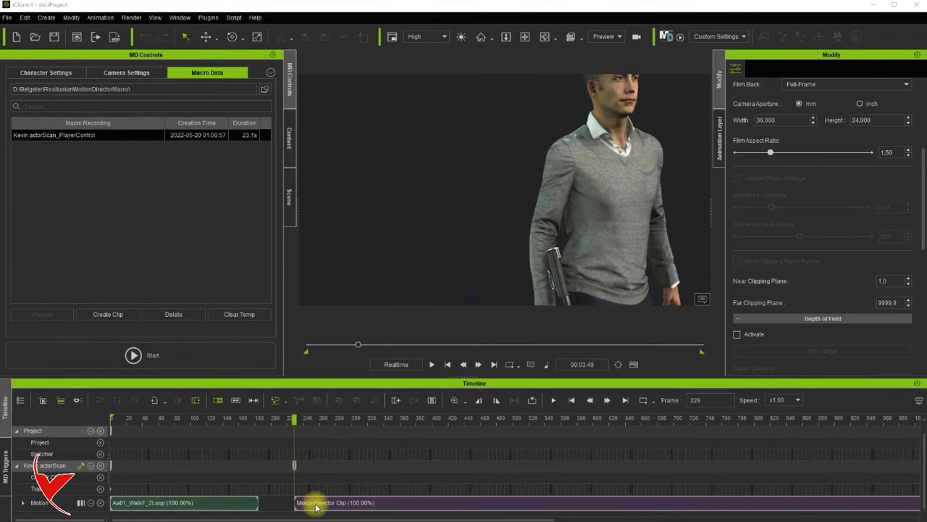
# - Break the Motion Director clip at frame 359 on the character's Motion track
pyautogui.scroll(-3, 402, 473)
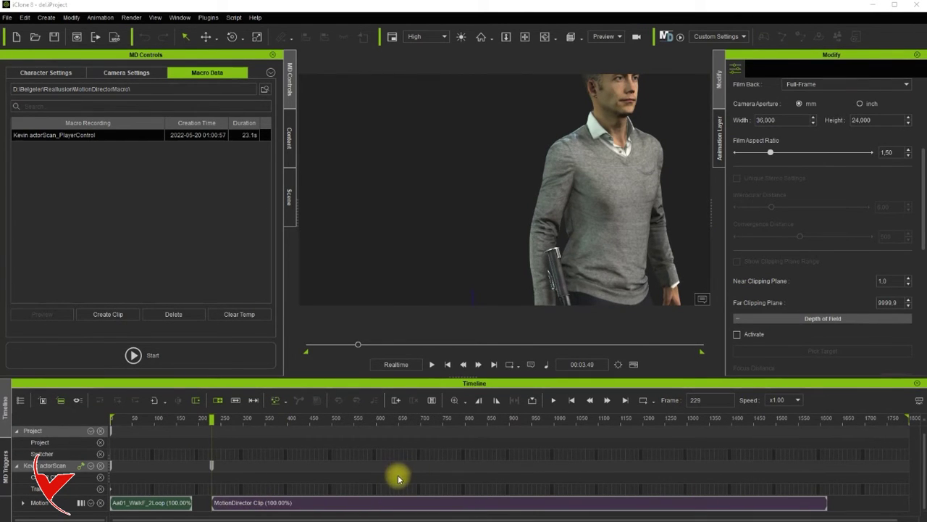
pyautogui.click(270, 419)
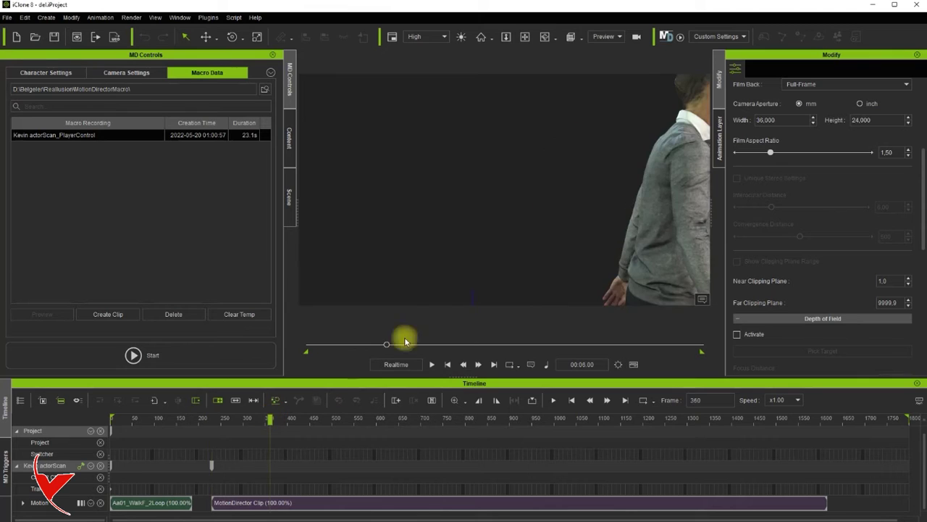
pyautogui.scroll(-3, 459, 247)
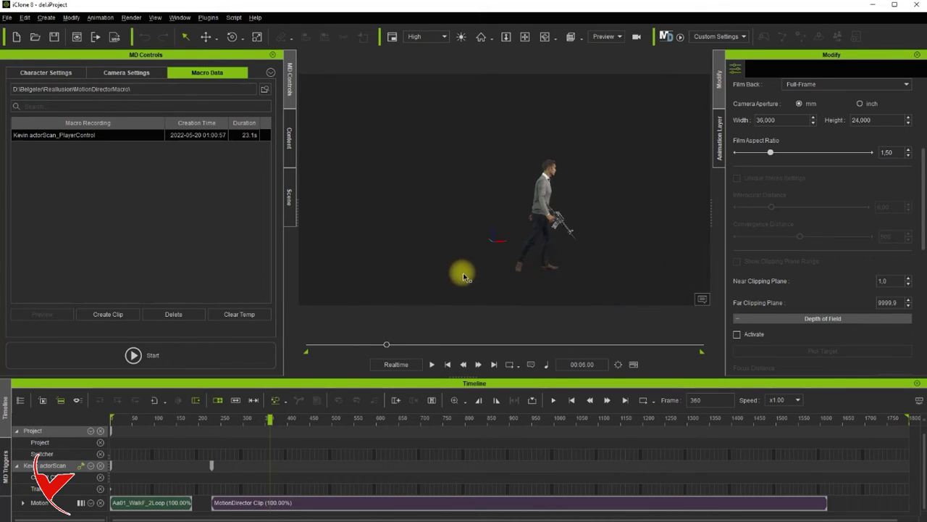
pyautogui.click(269, 420)
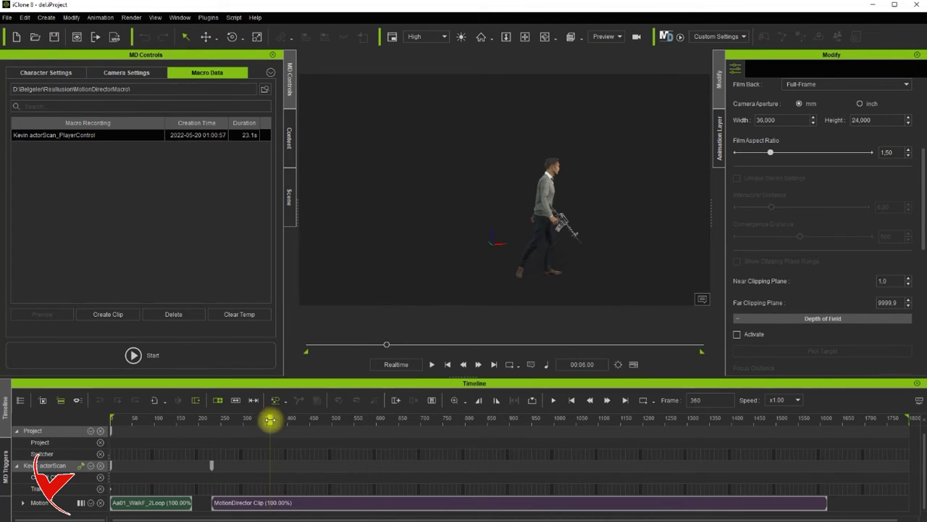
pyautogui.rightClick(266, 501)
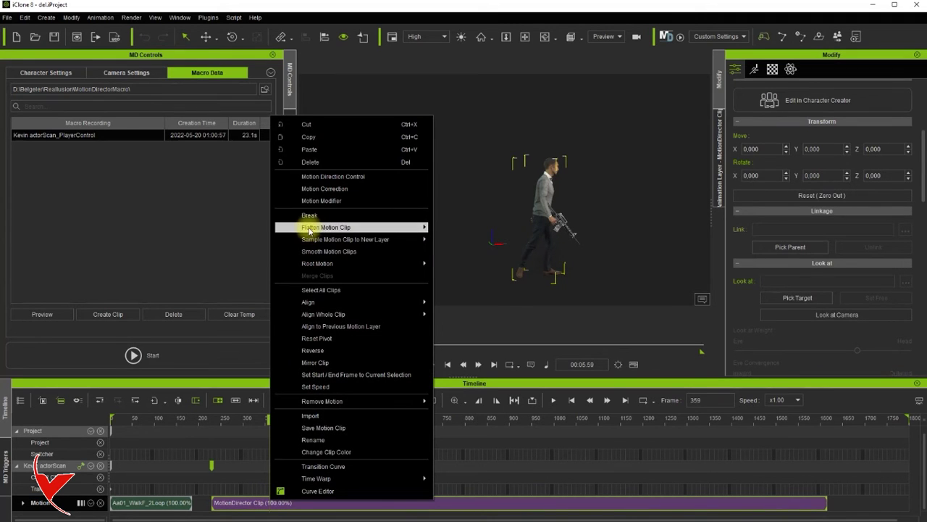
pyautogui.click(309, 215)
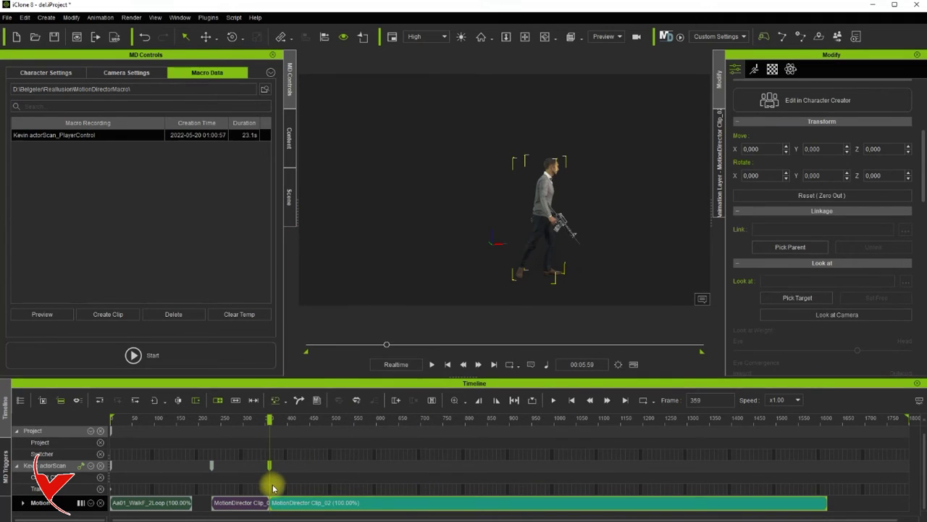
# - Remove the L Arm and R Arm motion from the second part of the split Motion Director clip
pyautogui.scroll(1, 261, 489)
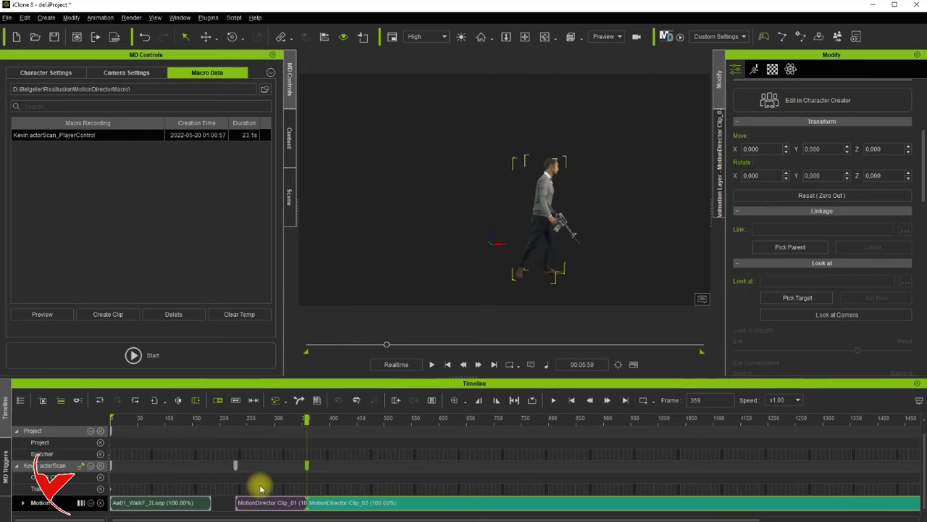
pyautogui.click(332, 500)
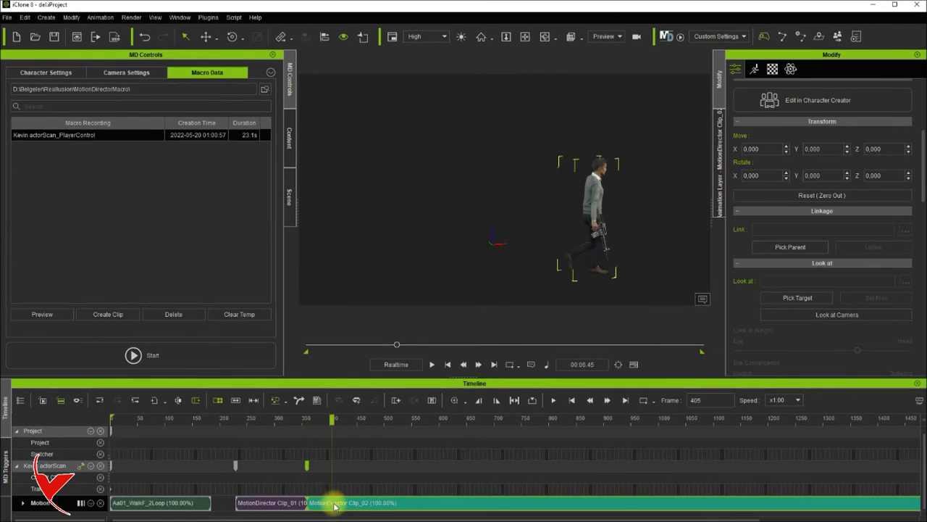
pyautogui.rightClick(335, 500)
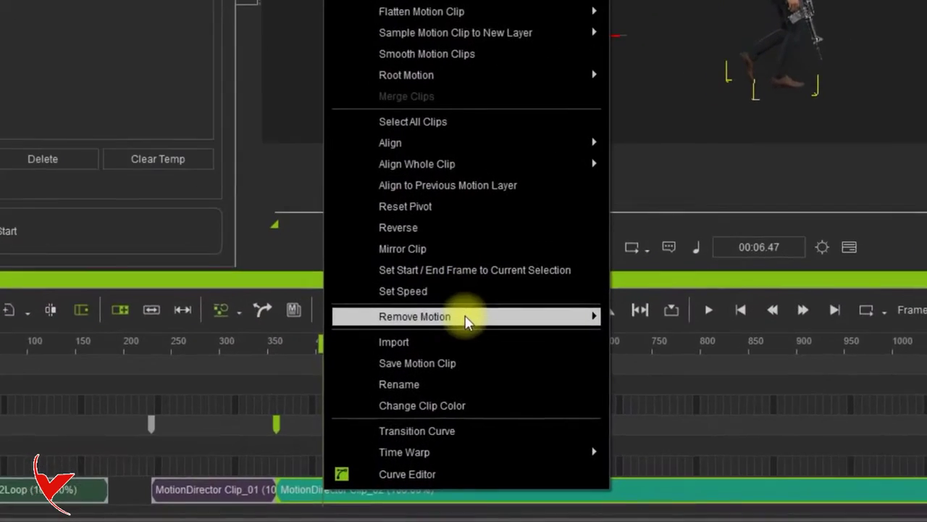
pyautogui.moveTo(418, 377)
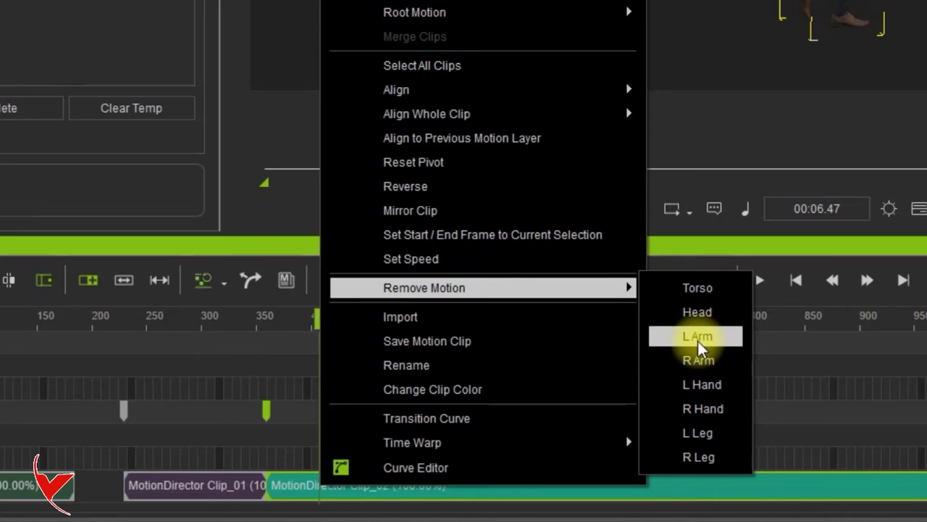
pyautogui.click(698, 339)
pyautogui.rightClick(320, 486)
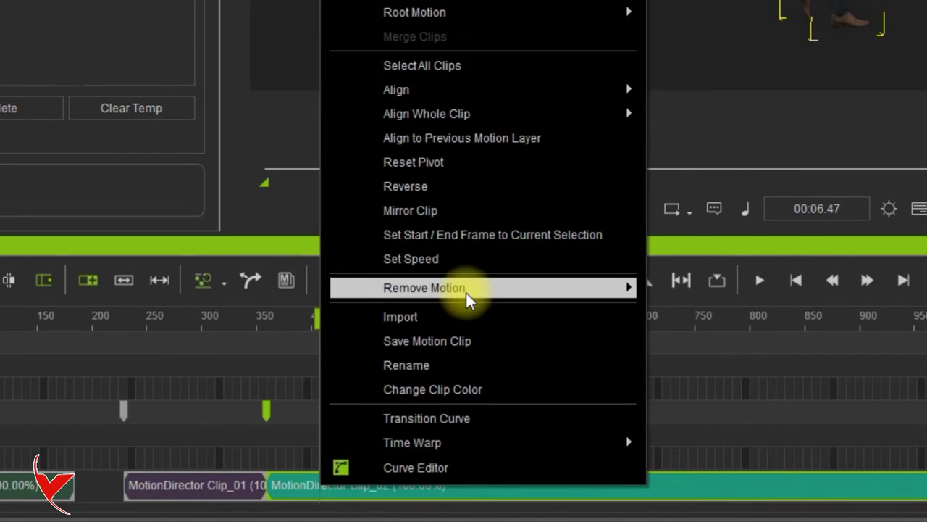
pyautogui.moveTo(627, 293)
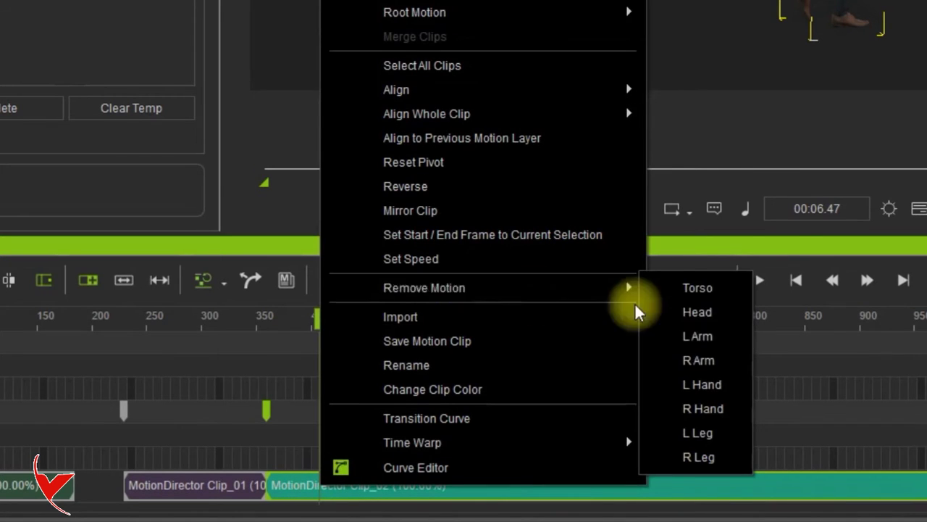
pyautogui.click(701, 361)
# - Remove the L Hand and R Hand motion from the second part of the split Motion Director clip
pyautogui.rightClick(321, 488)
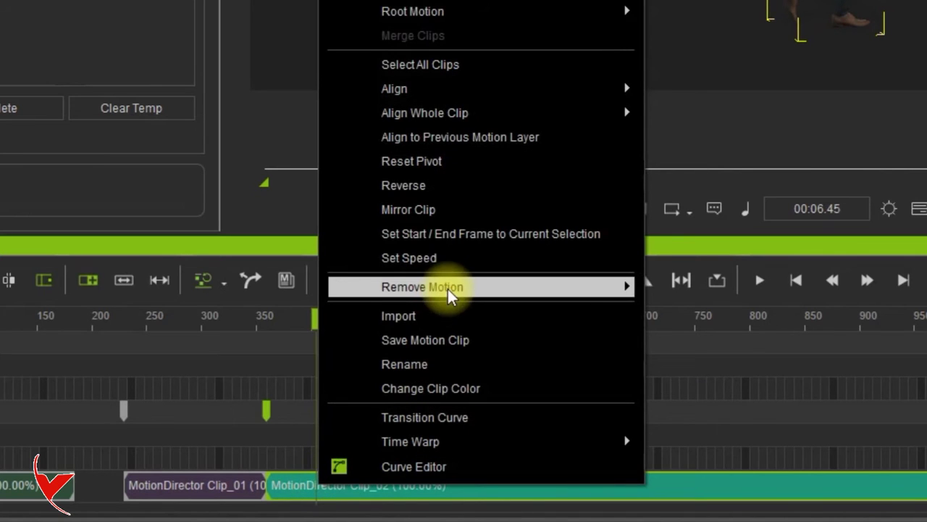
pyautogui.moveTo(453, 287)
pyautogui.click(706, 383)
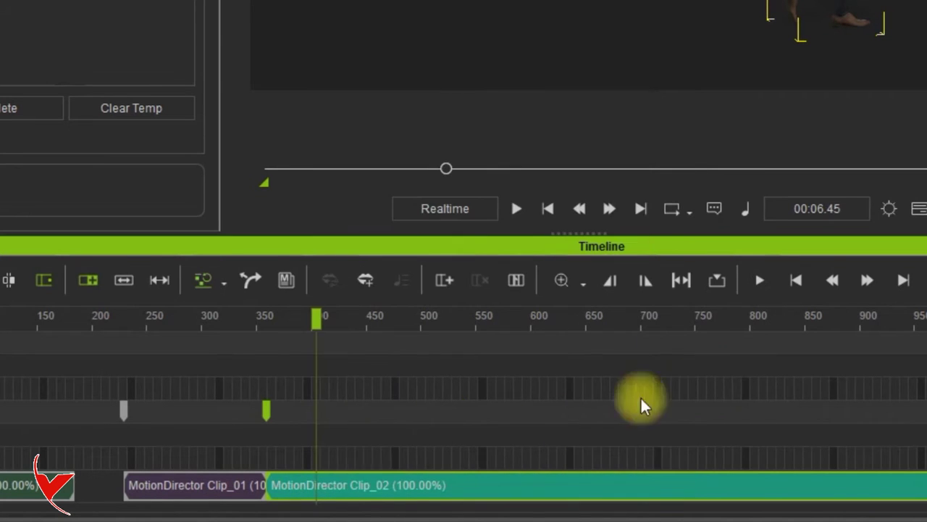
pyautogui.rightClick(314, 481)
pyautogui.moveTo(462, 274)
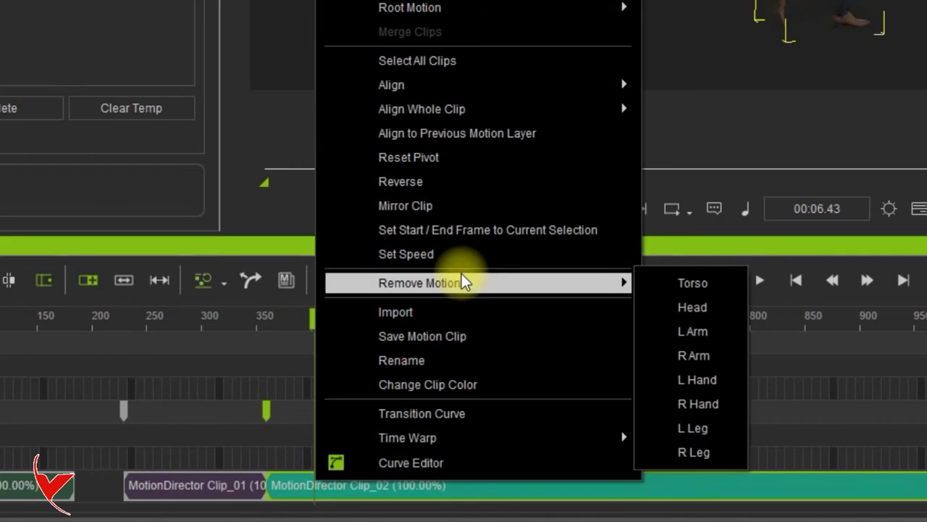
pyautogui.click(703, 404)
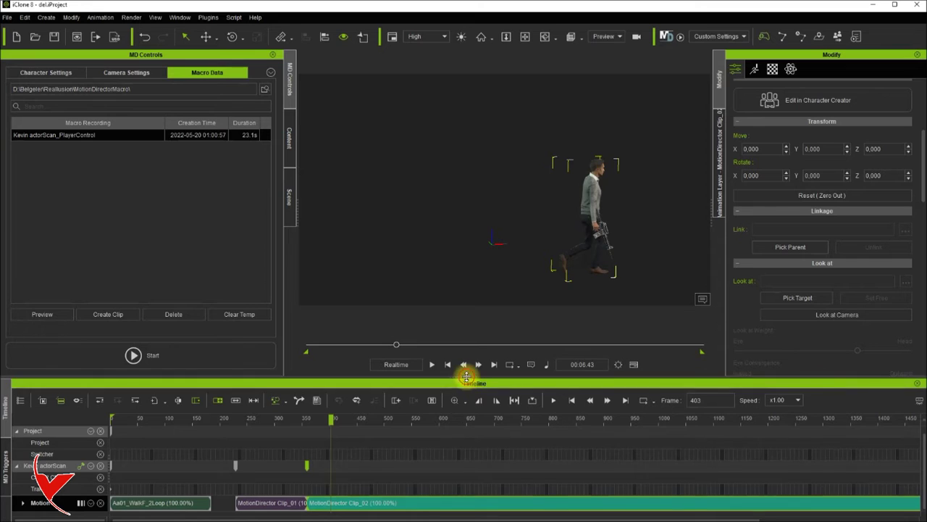
# - Enlarge the timeline area and expand the character's Motion track and its Motion Layer to list the body-part tracks
pyautogui.moveTo(466, 376); pyautogui.dragTo(471, 284)
pyautogui.click(24, 426)
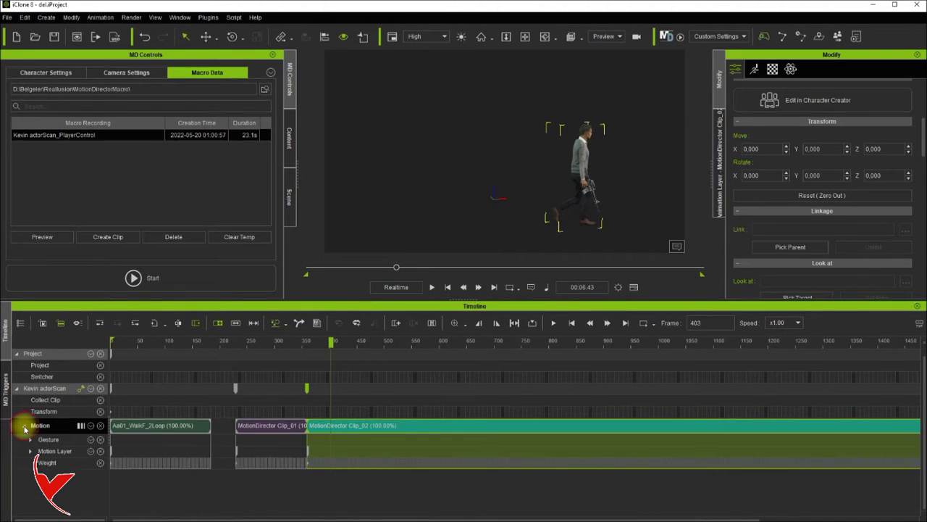
pyautogui.click(31, 451)
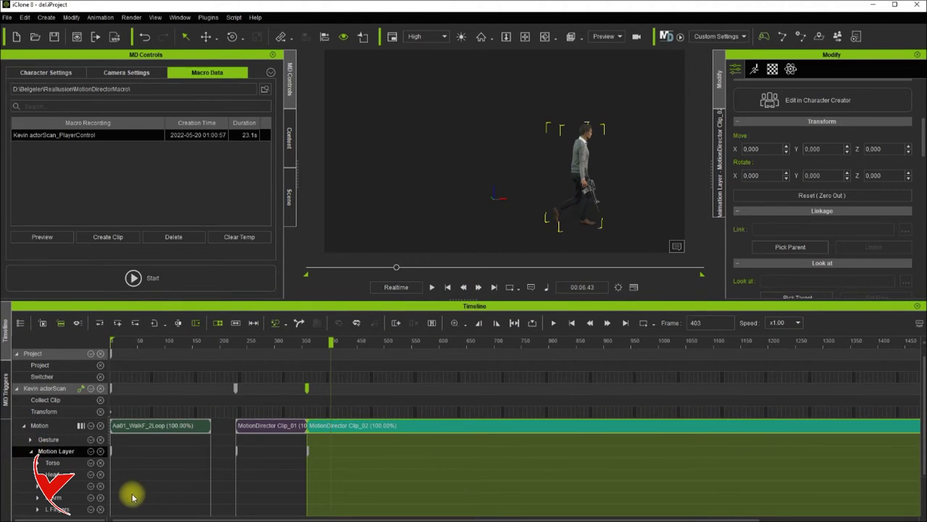
# - Select the Aa01_WalkF_2Loop clip near its start on the character's Motion track
pyautogui.click(113, 464)
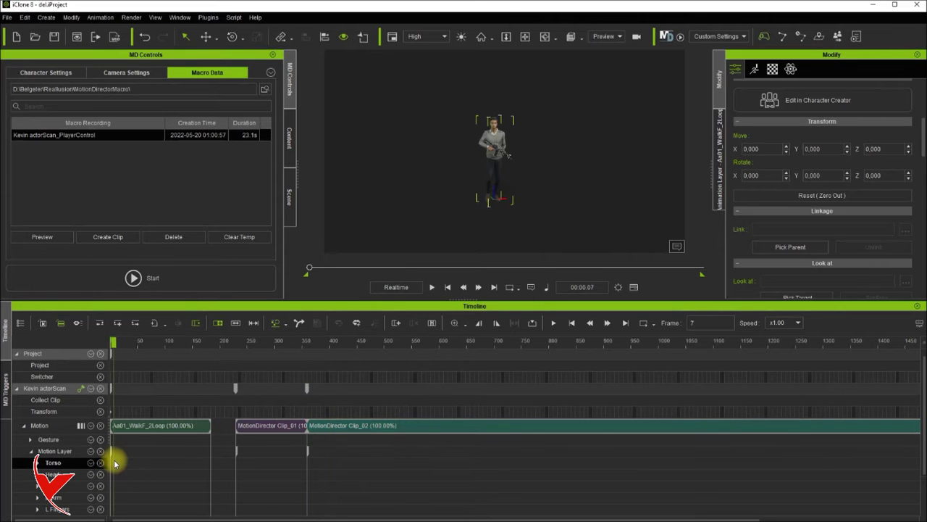
pyautogui.click(141, 428)
pyautogui.scroll(2, 118, 480)
pyautogui.scroll(3, 118, 478)
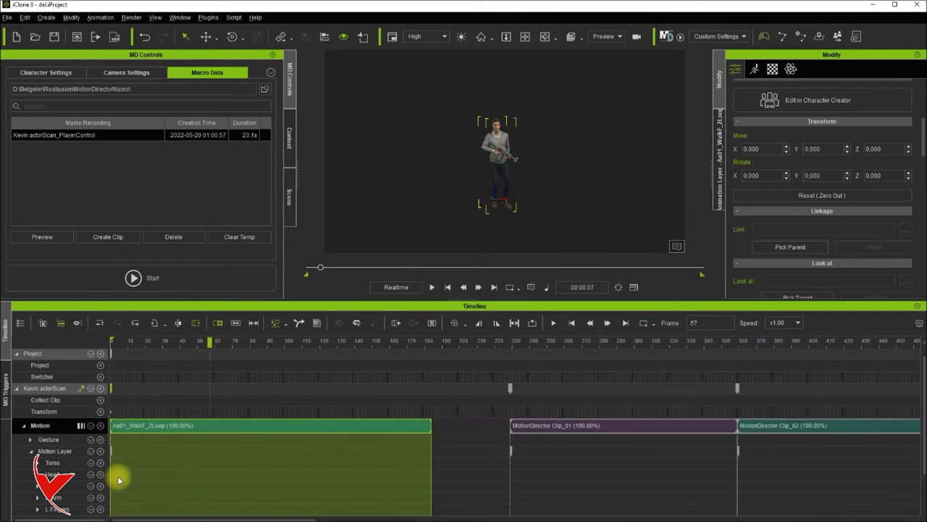
pyautogui.scroll(-5, 116, 475)
pyautogui.scroll(4, 115, 475)
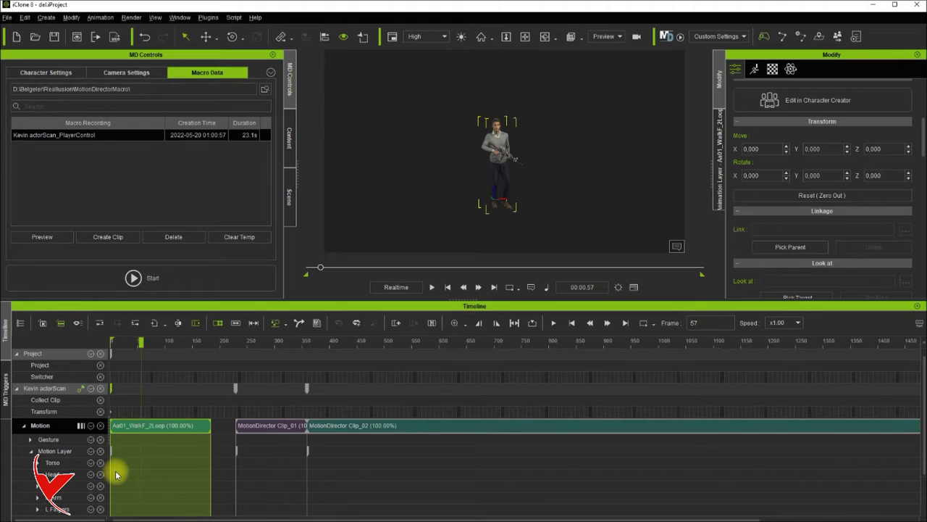
pyautogui.scroll(2, 116, 470)
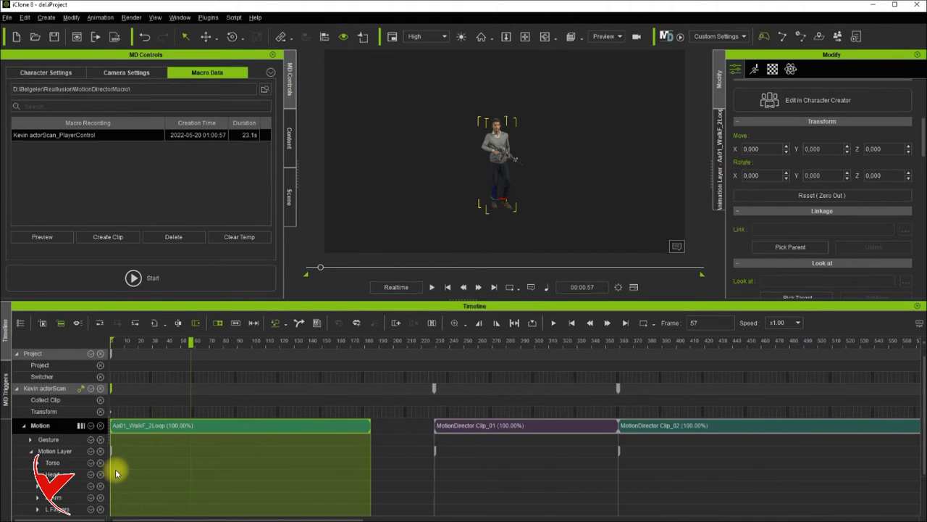
pyautogui.click(120, 426)
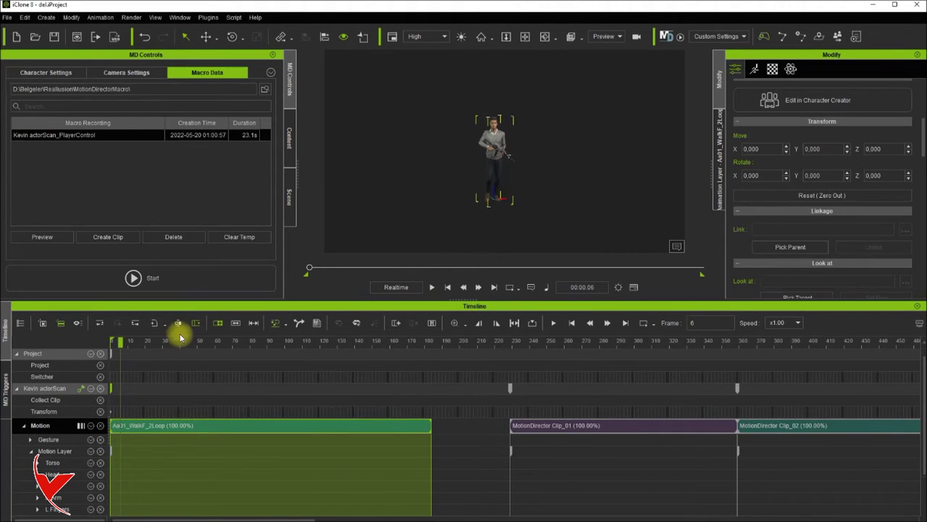
# - Display the animation layers of the Aa01_WalkF_2Loop clip and make Base Motion the active layer
pyautogui.click(179, 18)
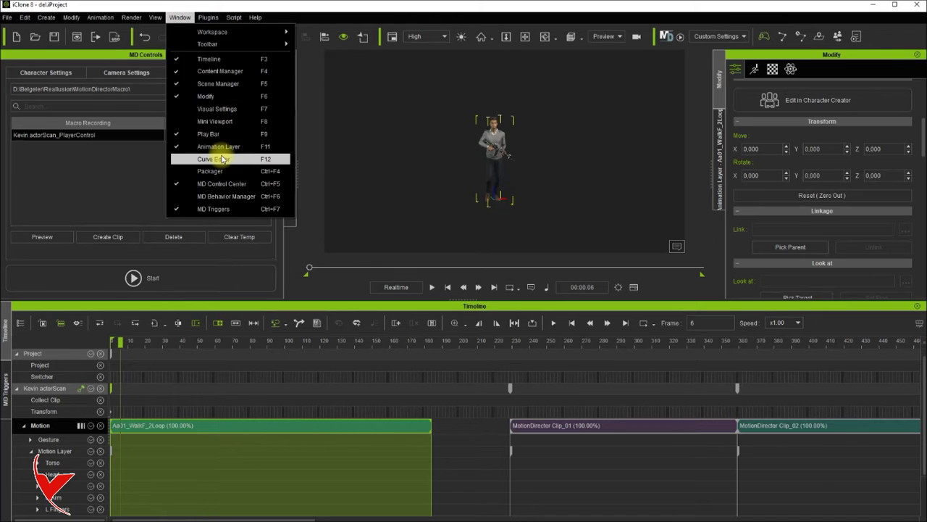
pyautogui.click(218, 146)
pyautogui.click(182, 18)
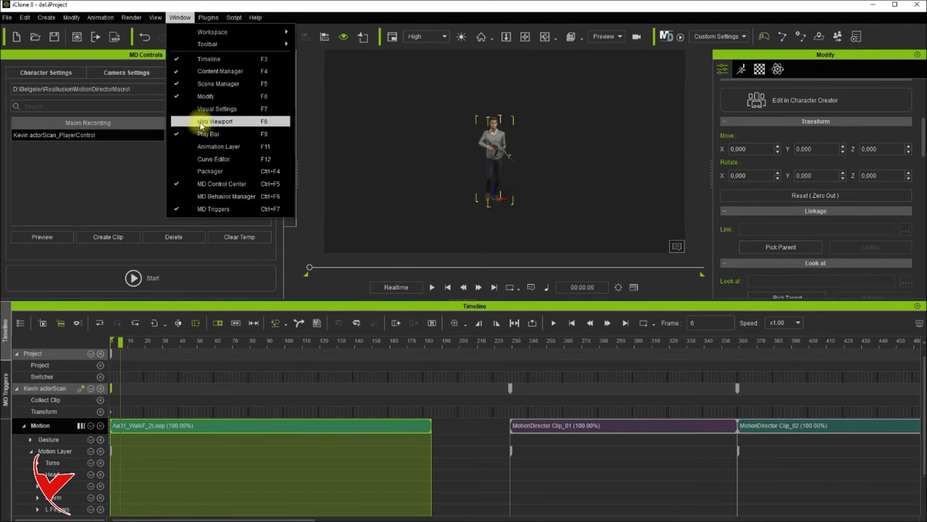
pyautogui.click(210, 147)
pyautogui.click(720, 146)
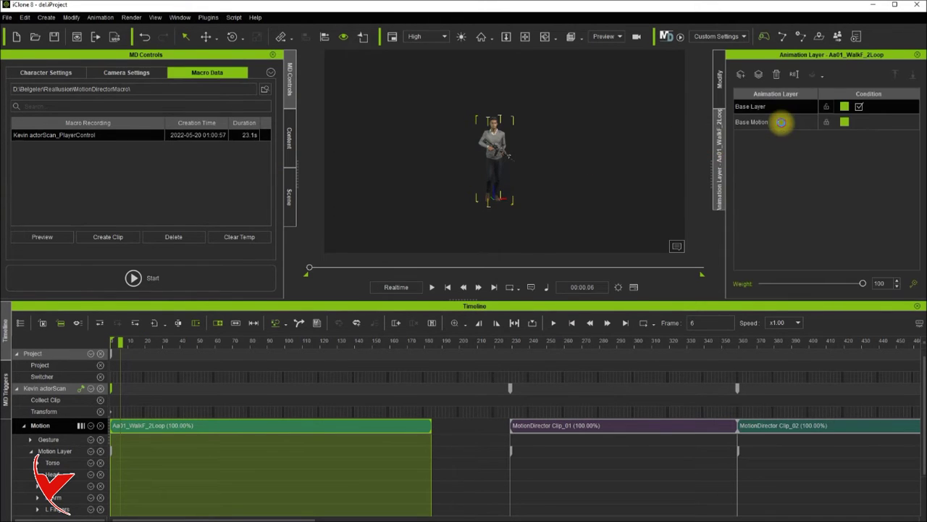
pyautogui.click(782, 125)
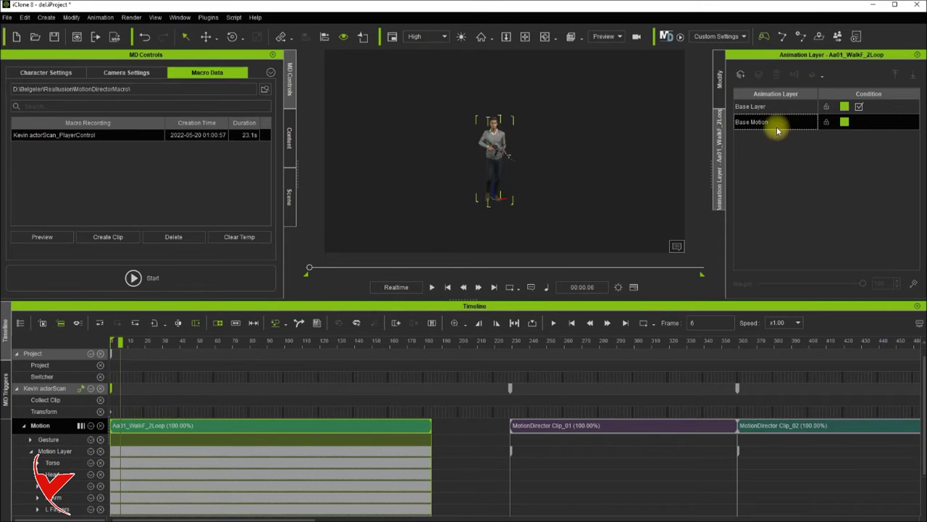
# - Copy the L Arm, R Arm, L Fingers and R Fingers keys at frame 0 of the Aa01_WalkF_2Loop clip
pyautogui.scroll(5, 109, 471)
pyautogui.scroll(2, 118, 466)
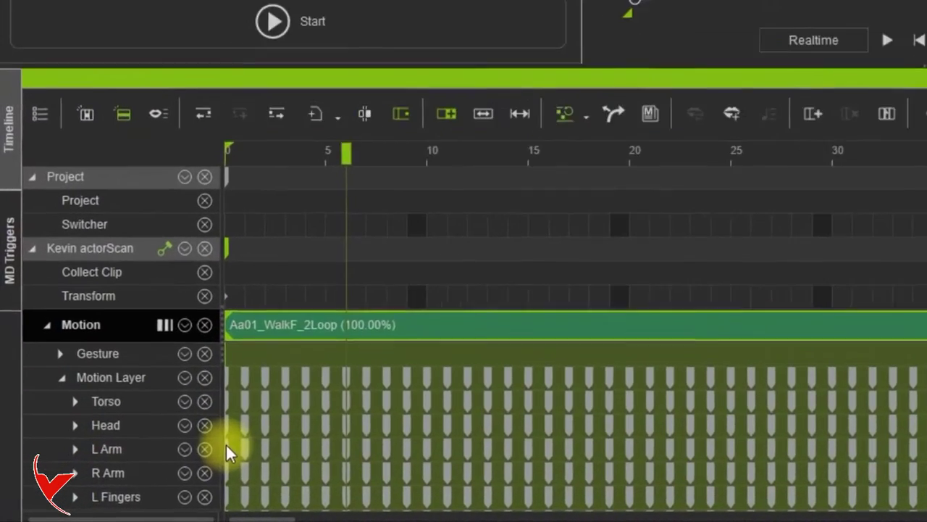
pyautogui.click(122, 483)
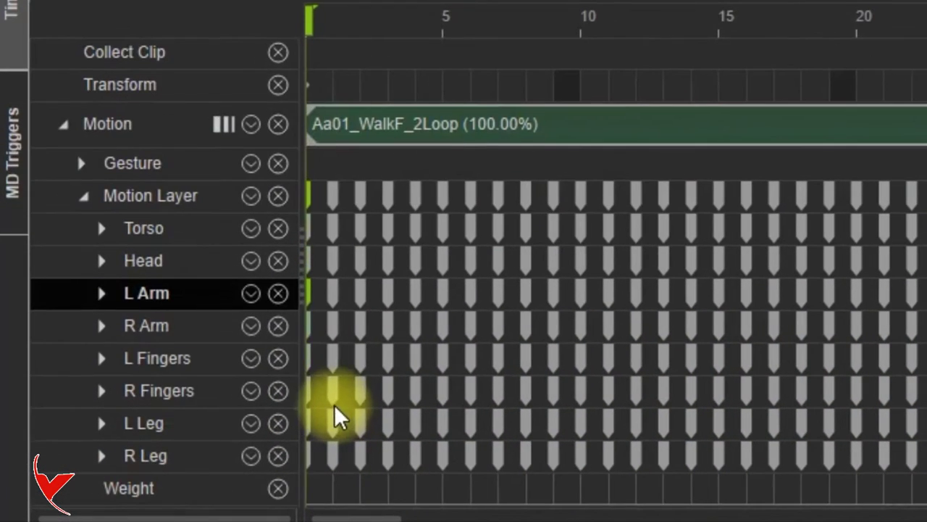
pyautogui.click(310, 327)
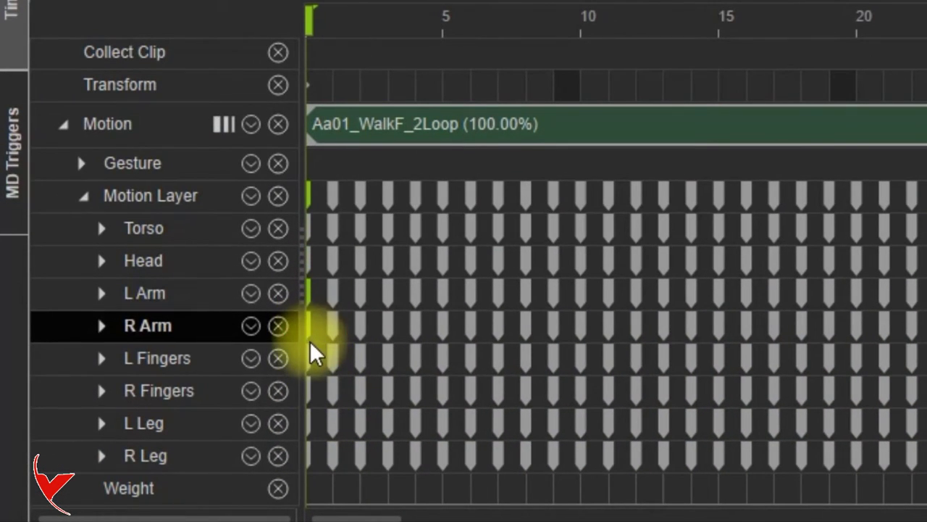
pyautogui.click(308, 357)
pyautogui.click(311, 391)
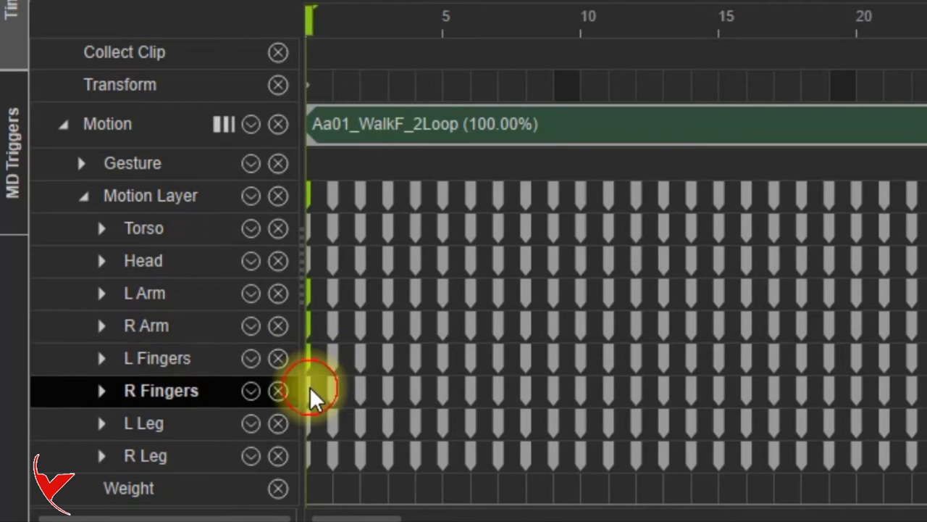
pyautogui.rightClick(309, 386)
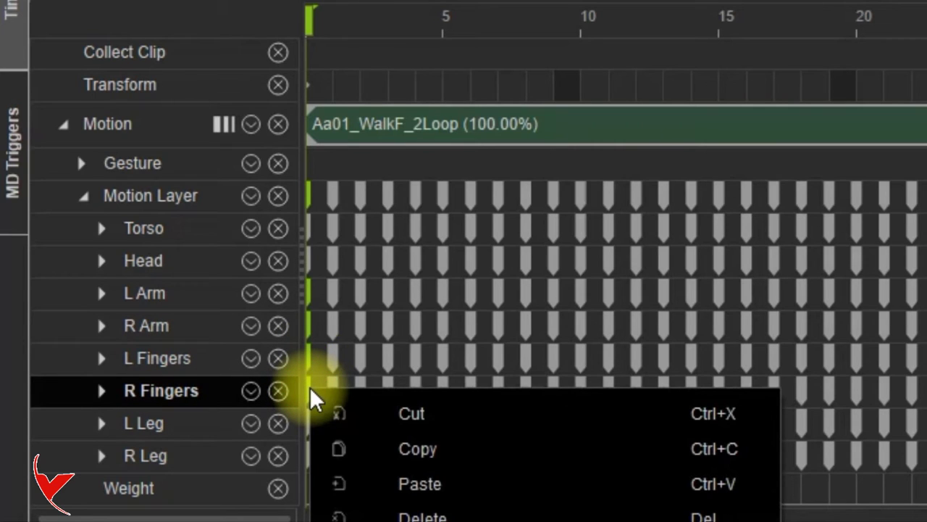
pyautogui.click(374, 447)
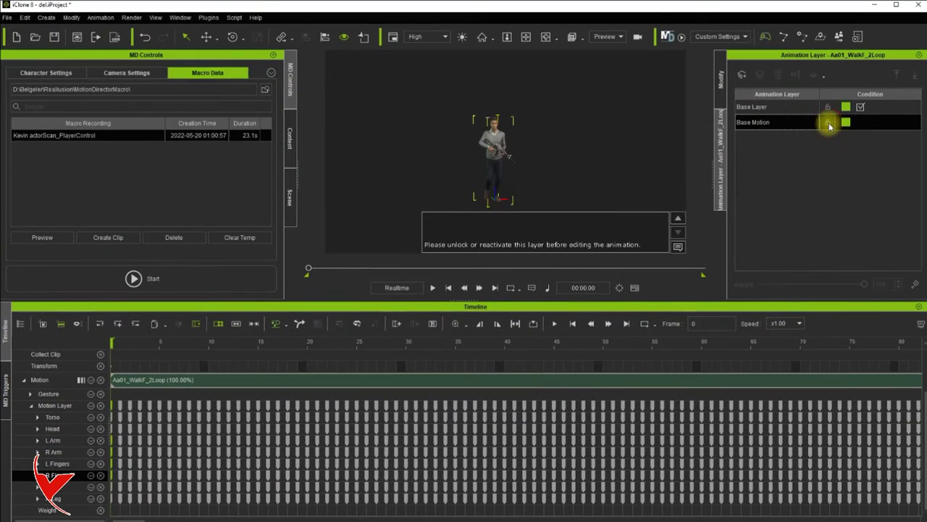
pyautogui.rightClick(112, 440)
pyautogui.click(134, 459)
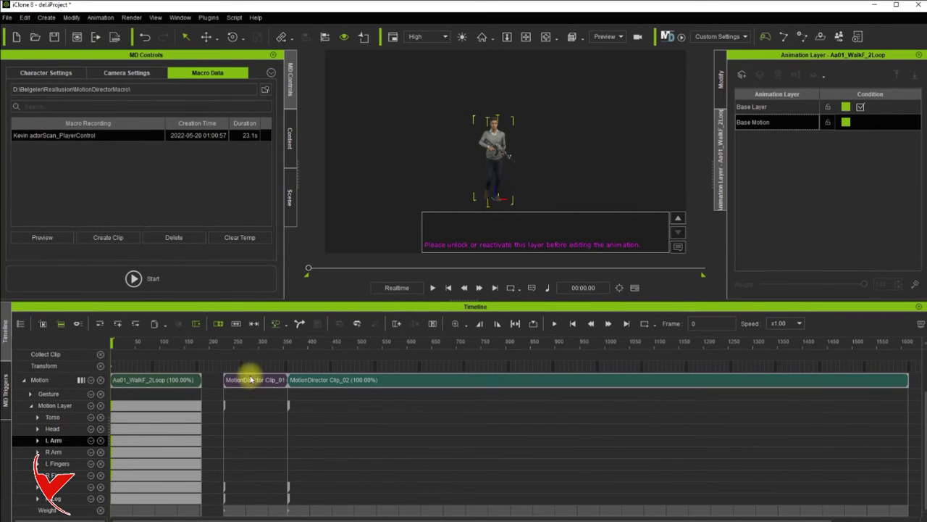
# - Add keys to the L Arm, R Arm, L Fingers and R Fingers tracks at frame 359, the start of MotionDirector Clip_02
pyautogui.click(268, 382)
pyautogui.click(292, 451)
pyautogui.scroll(4, 296, 451)
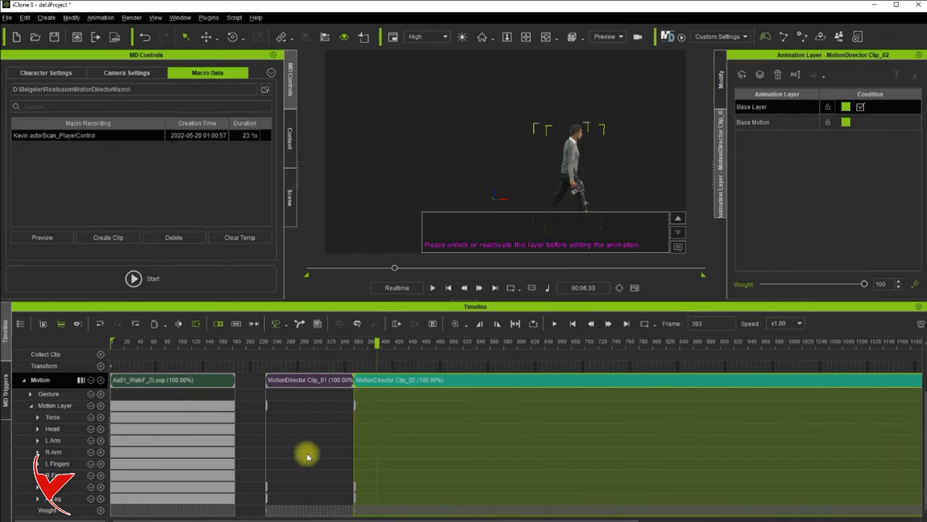
pyautogui.scroll(5, 474, 460)
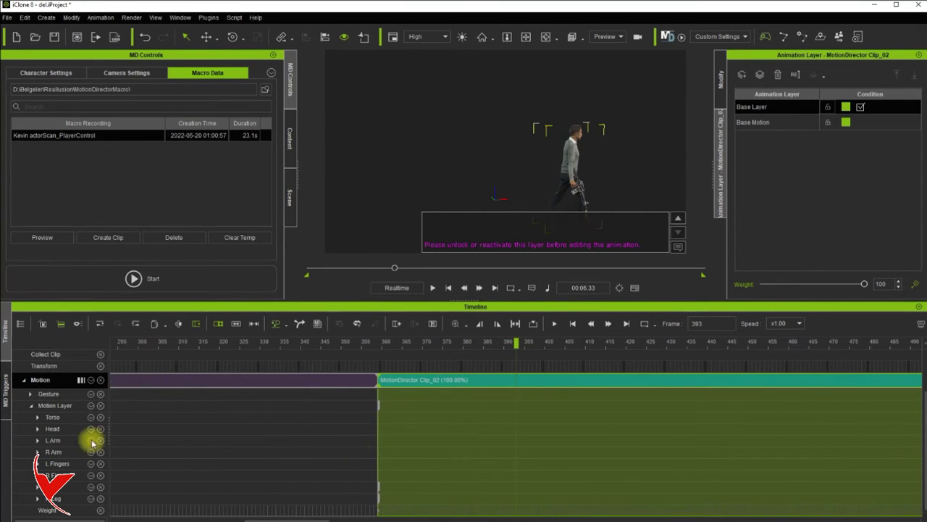
pyautogui.click(377, 440)
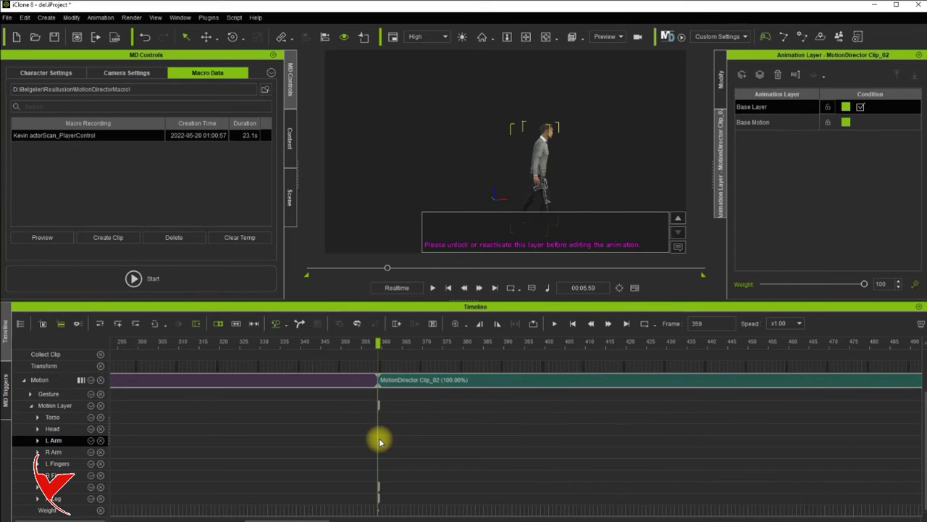
pyautogui.doubleClick(380, 441)
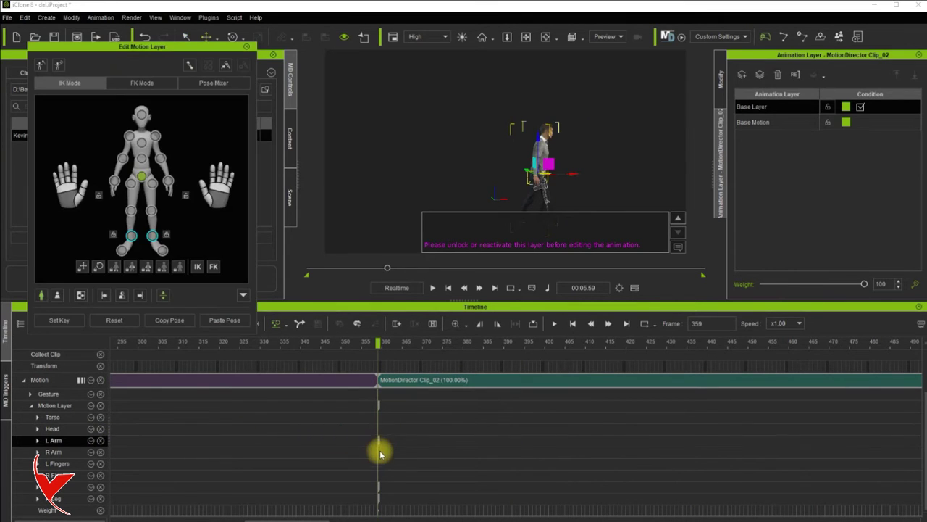
pyautogui.scroll(3, 381, 455)
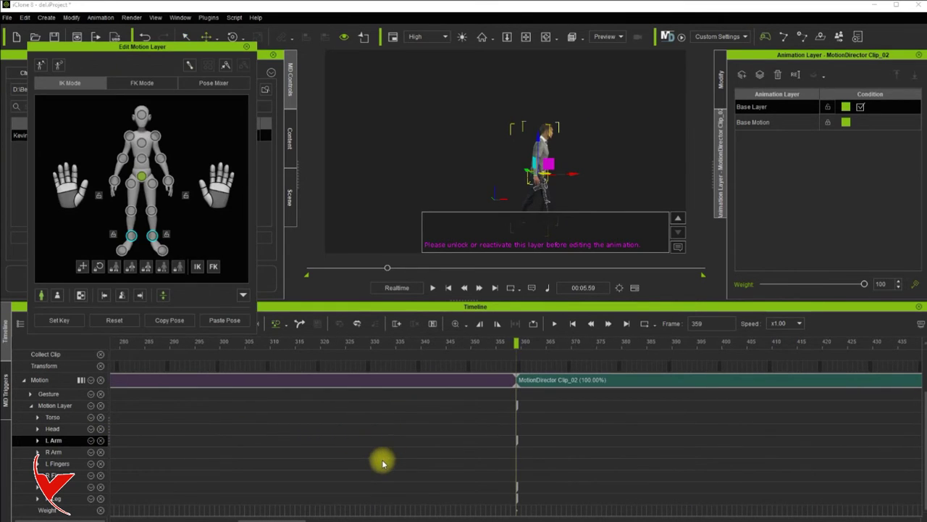
pyautogui.click(517, 454)
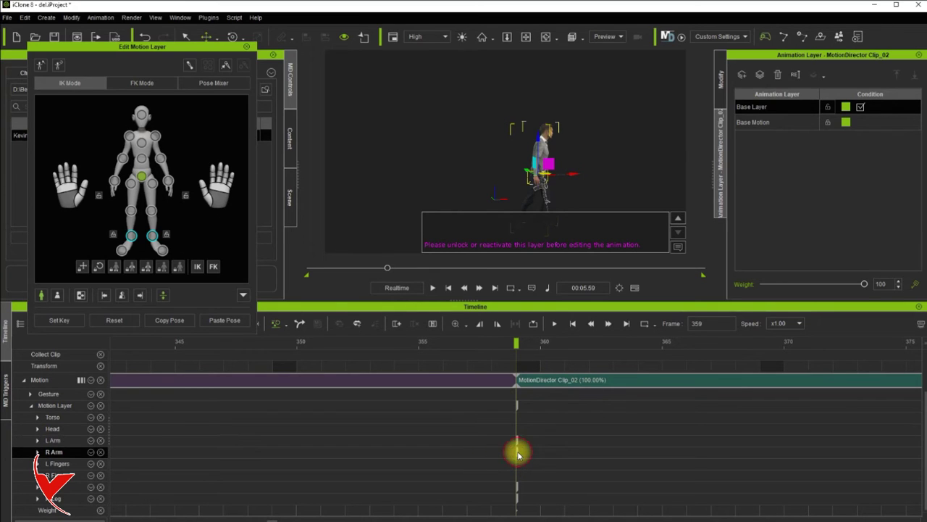
pyautogui.click(519, 466)
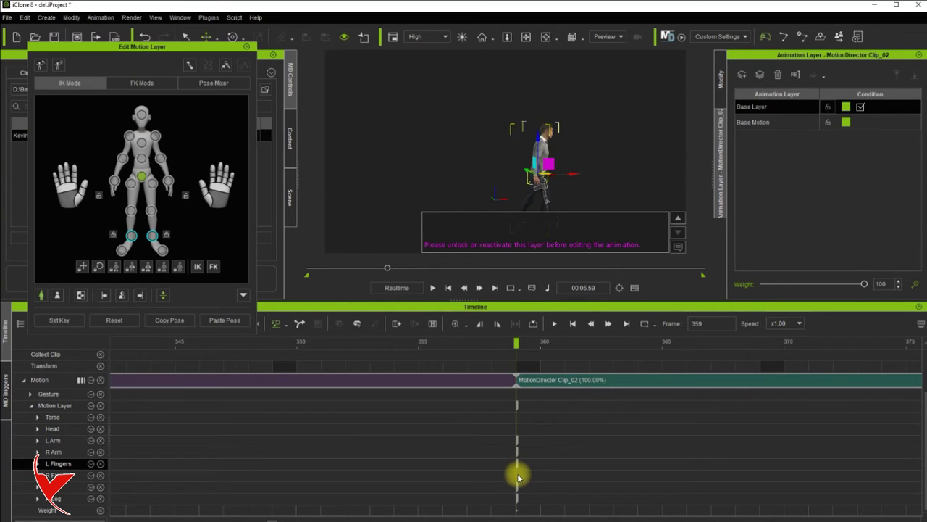
pyautogui.click(518, 478)
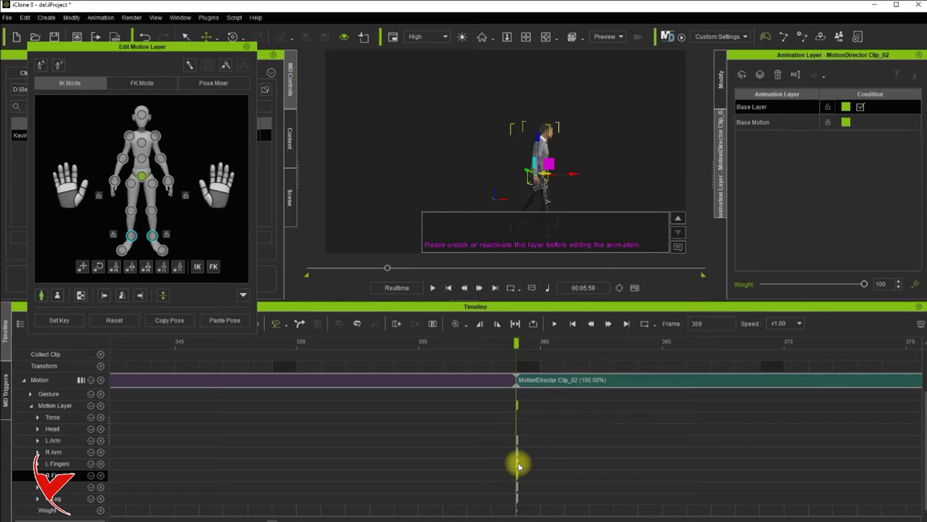
# - Try to paste the copied arm and finger keys over the four keys at frame 359 with Base Layer active
pyautogui.click(519, 464)
pyautogui.click(519, 454)
pyautogui.click(517, 441)
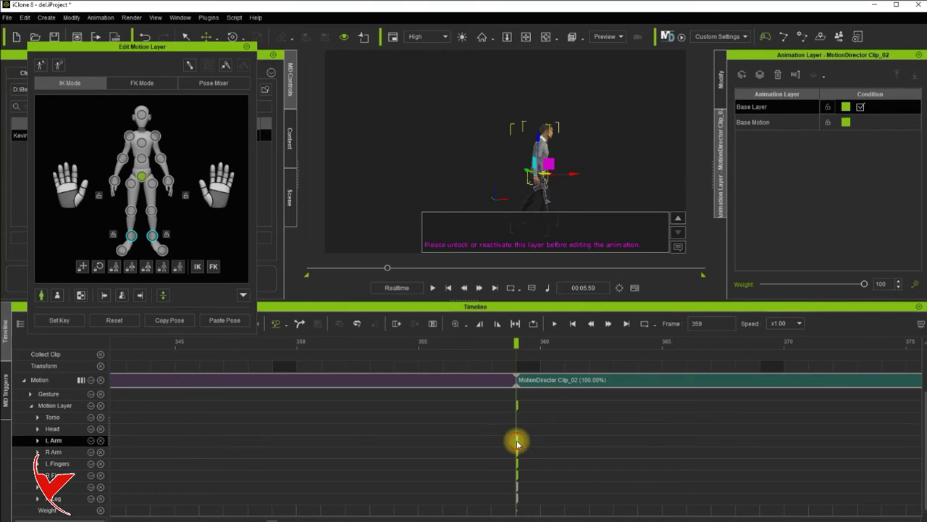
pyautogui.rightClick(518, 444)
pyautogui.click(541, 472)
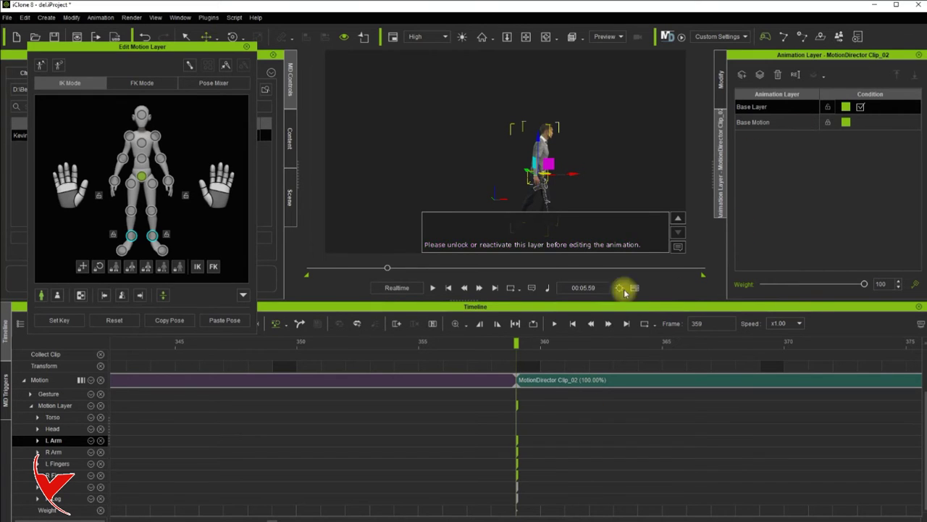
# - Make Base Motion the active layer of MotionDirector Clip_02 and paste the copied arm and finger keys at frame 359
pyautogui.click(787, 127)
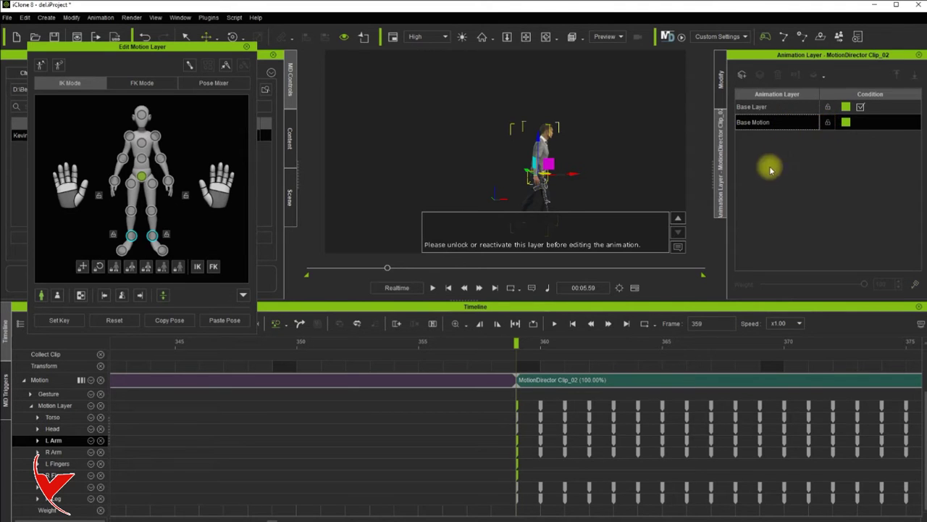
pyautogui.click(513, 455)
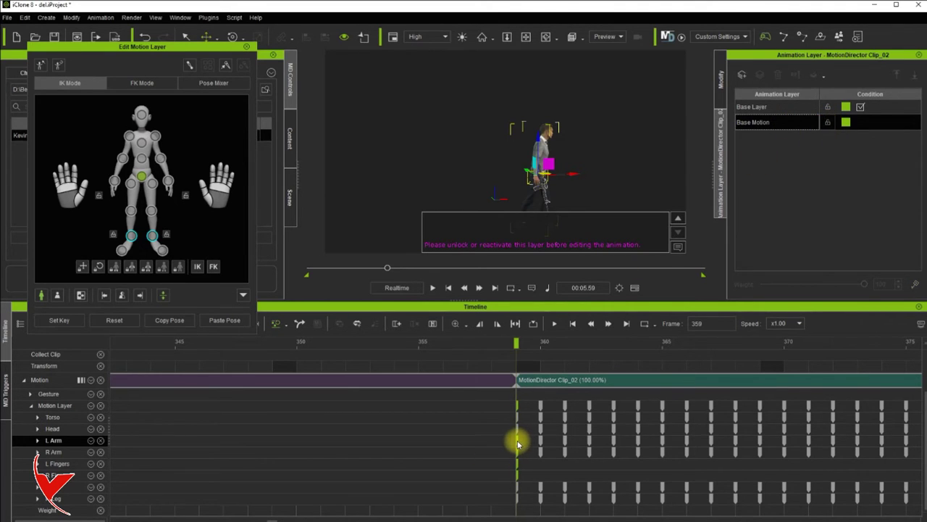
pyautogui.rightClick(519, 443)
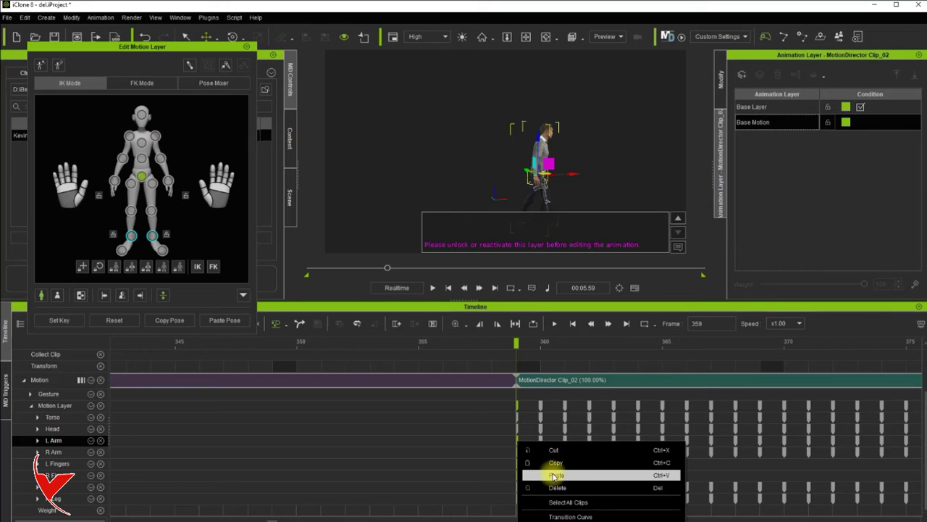
pyautogui.click(555, 475)
pyautogui.click(536, 434)
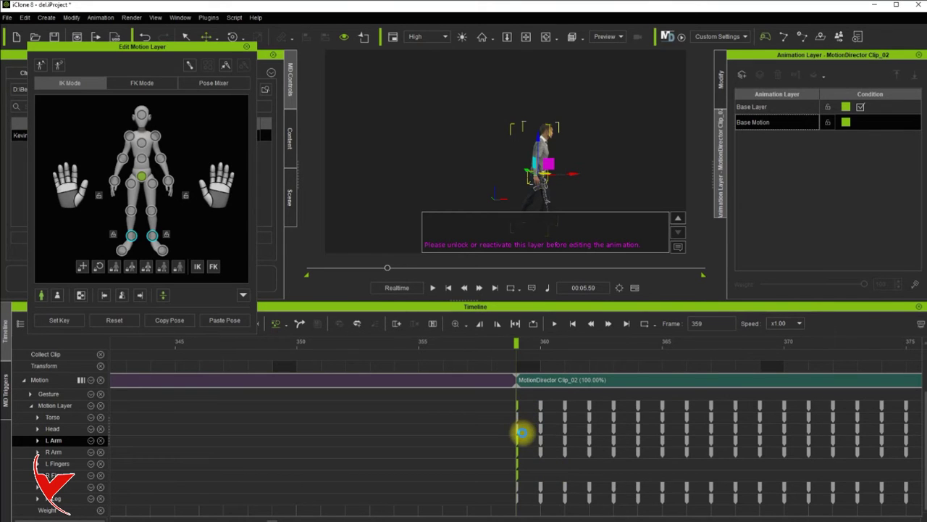
pyautogui.click(677, 247)
pyautogui.moveTo(476, 190); pyautogui.dragTo(411, 202, button='right')
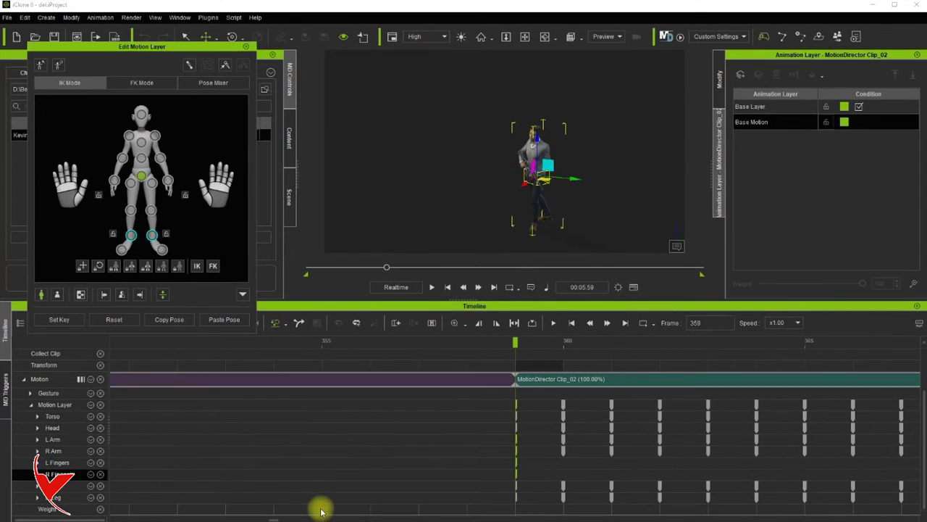
# - Copy the Torso key at frame 0 of the Aa01_WalkF_2Loop clip
pyautogui.moveTo(278, 517); pyautogui.dragTo(100, 512)
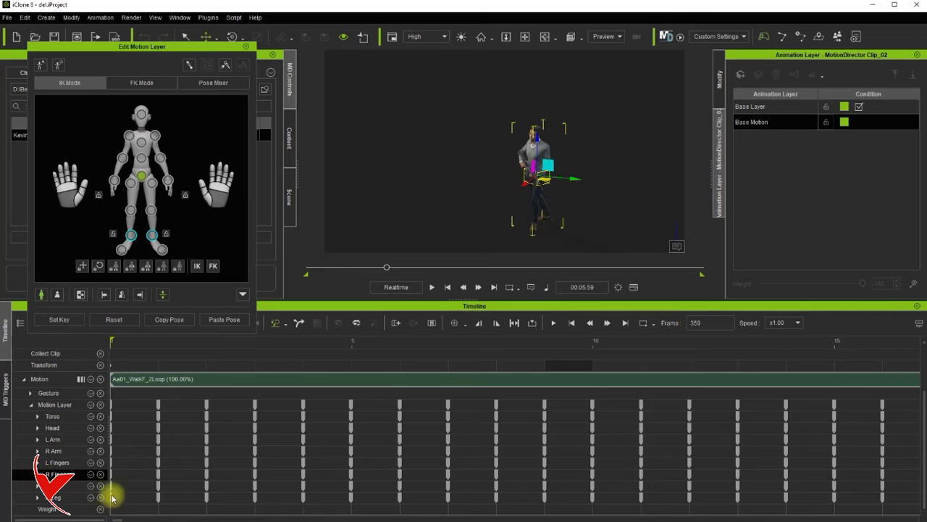
pyautogui.click(112, 418)
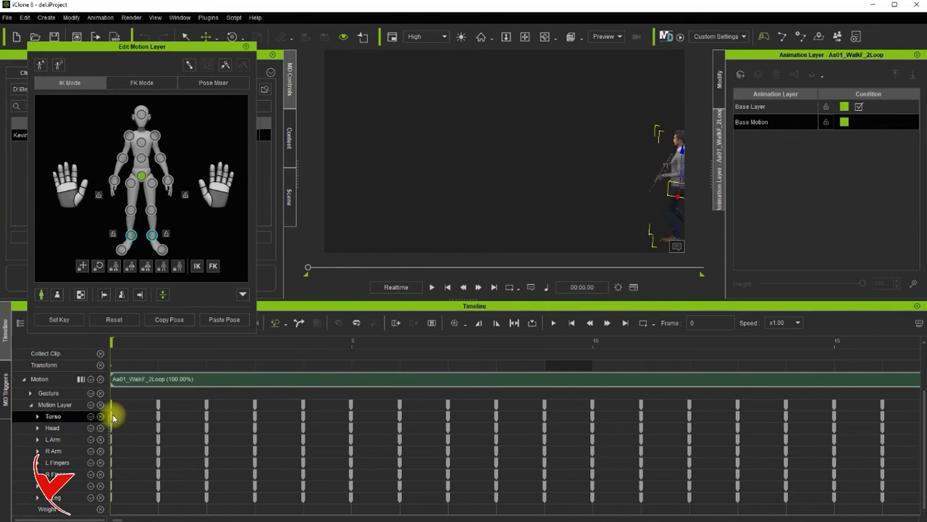
pyautogui.rightClick(112, 417)
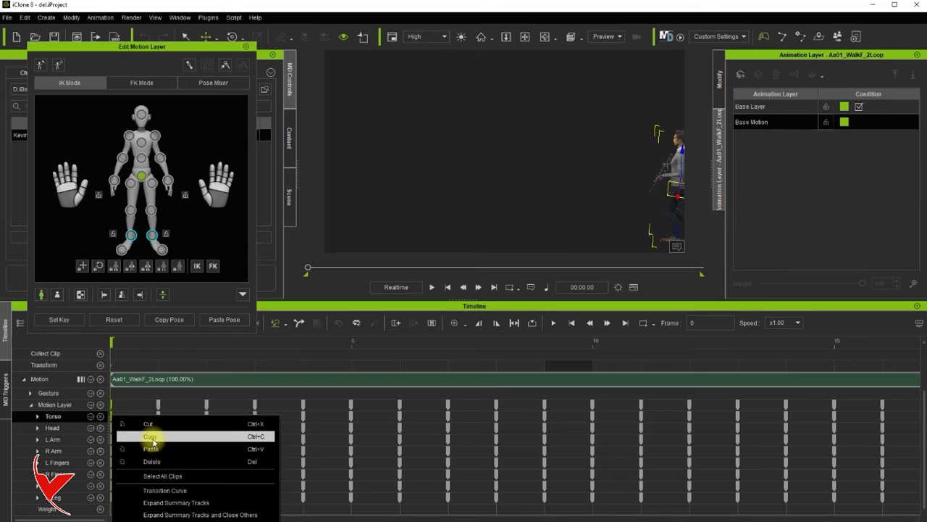
pyautogui.click(153, 439)
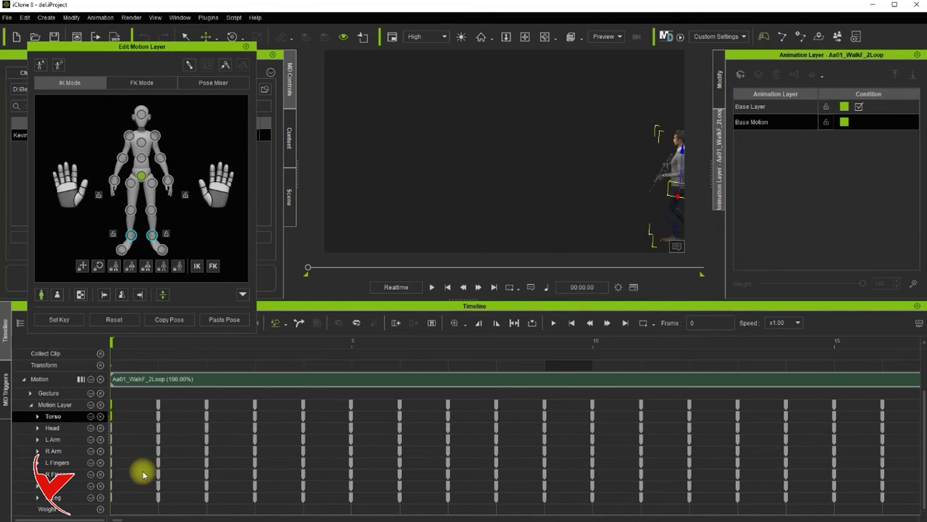
# - Paste the copied Torso key onto the Torso track at frame 359, the start of MotionDirector Clip_02
pyautogui.moveTo(116, 518); pyautogui.dragTo(269, 518)
pyautogui.click(255, 380)
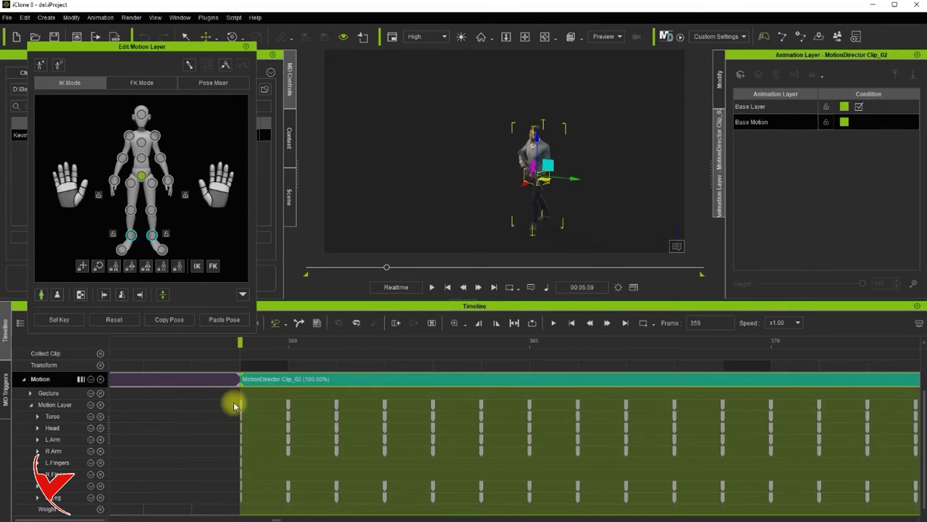
pyautogui.click(241, 418)
pyautogui.rightClick(241, 418)
pyautogui.click(271, 448)
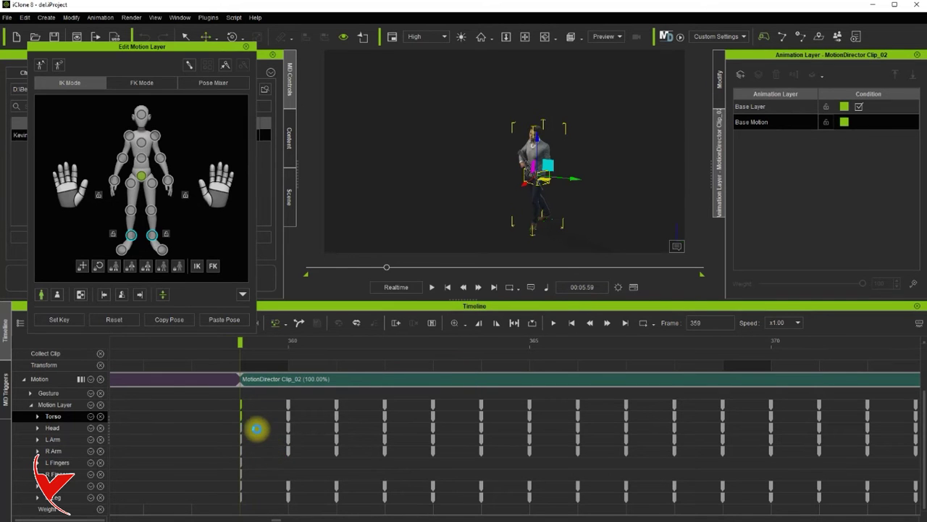
# - Paste the copied keys onto the Torso, L Arm, R Arm, L Fingers and R Fingers tracks at frame 1615, the clip's end
pyautogui.moveTo(276, 519); pyautogui.dragTo(838, 518)
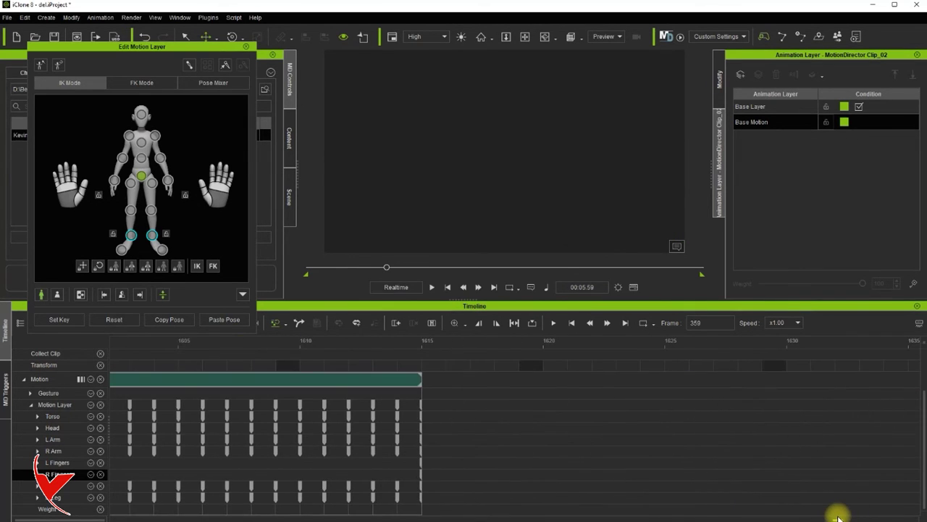
pyautogui.click(420, 418)
pyautogui.click(421, 439)
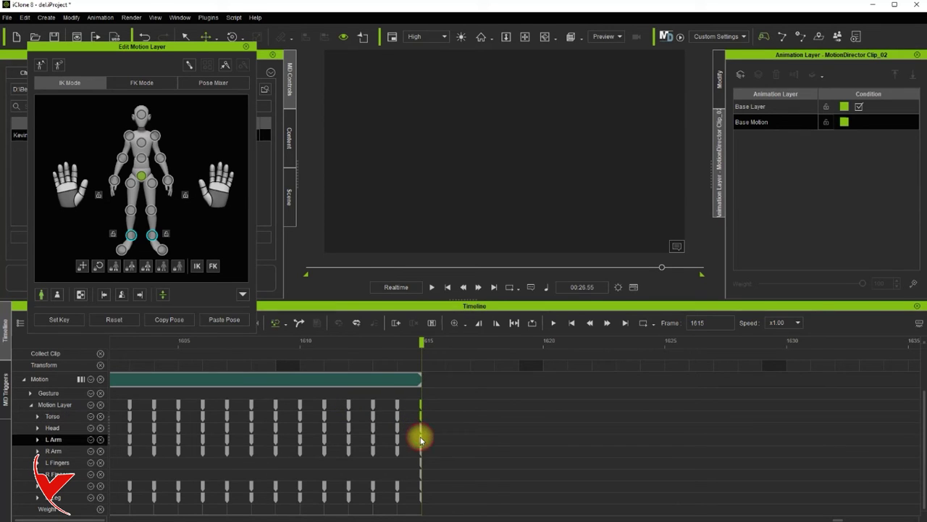
pyautogui.click(421, 451)
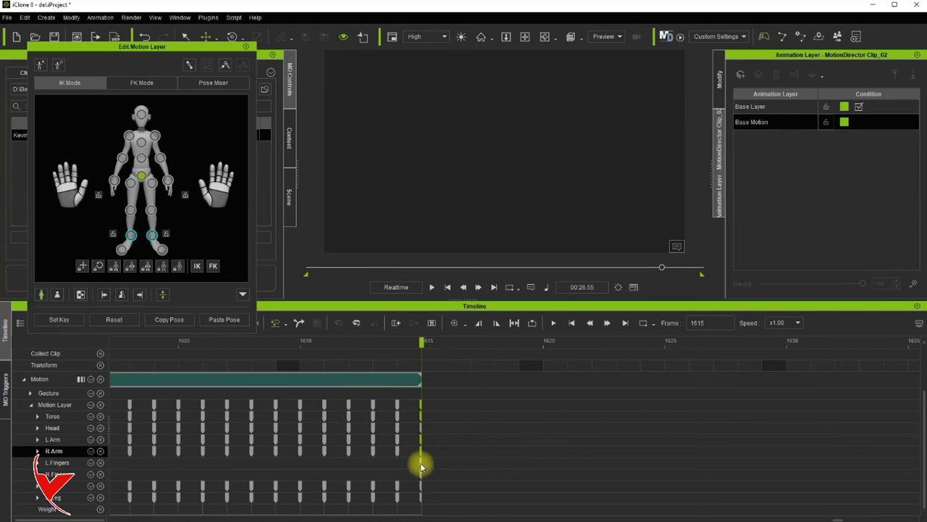
pyautogui.click(420, 464)
pyautogui.click(421, 474)
pyautogui.rightClick(421, 474)
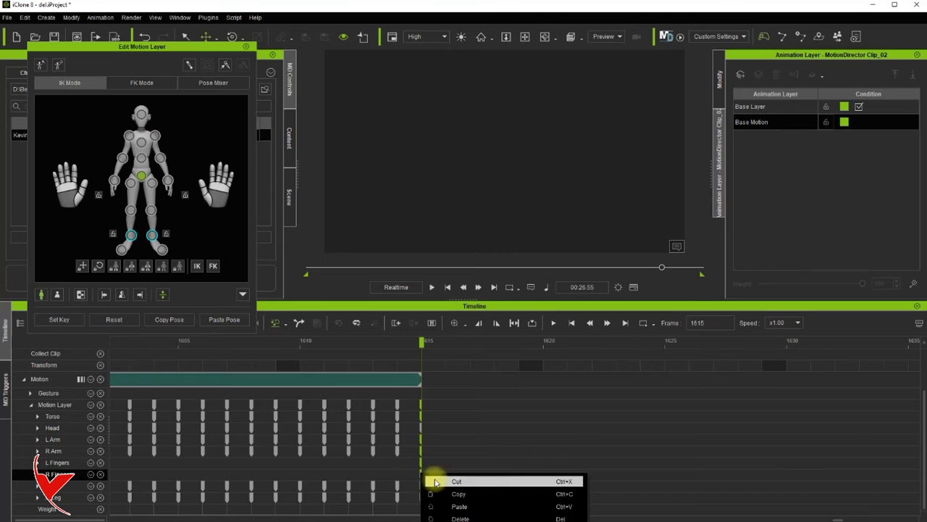
pyautogui.click(460, 507)
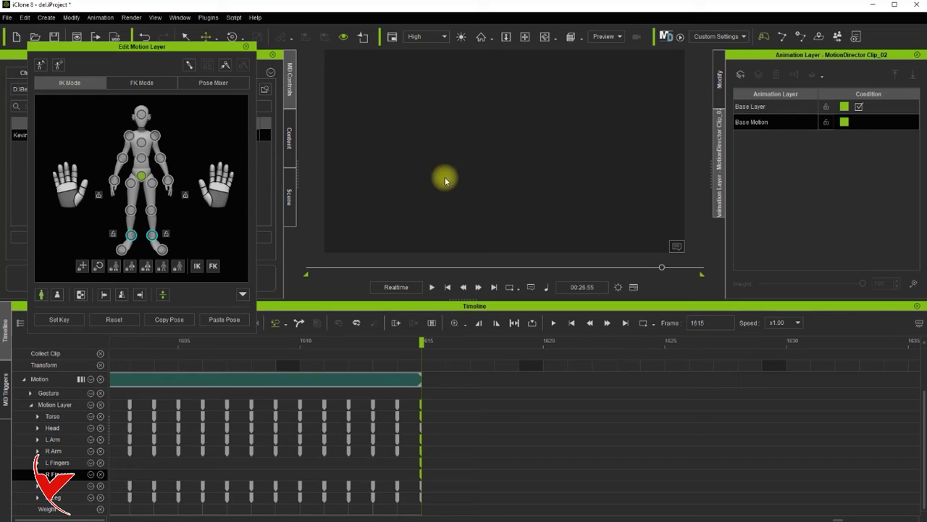
# - Scrub back through MotionDirector Clip_02 from its end to check how the character holds the rifle
pyautogui.click(404, 10)
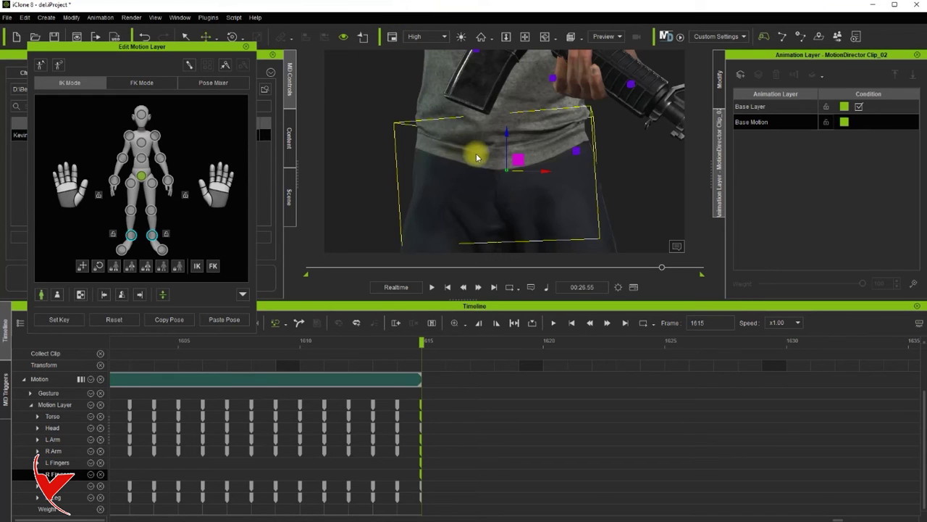
pyautogui.moveTo(426, 344); pyautogui.dragTo(417, 343)
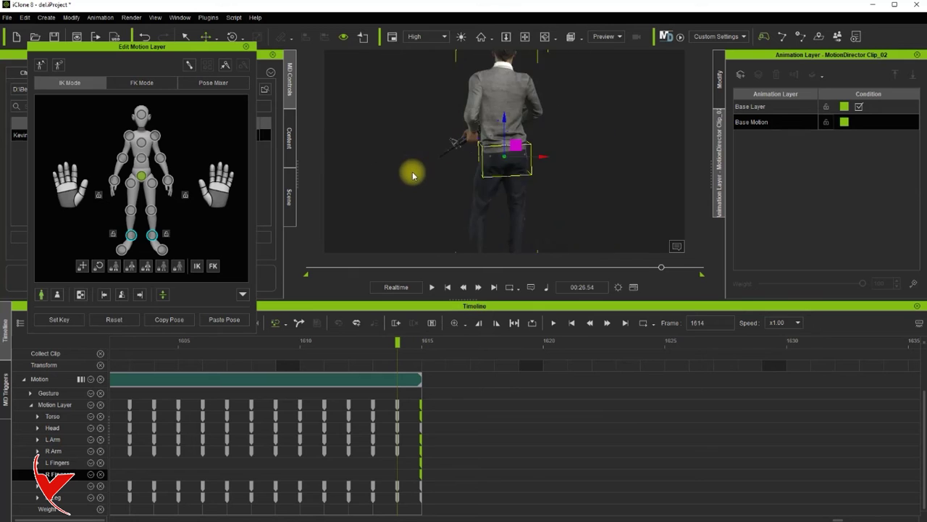
pyautogui.moveTo(409, 180); pyautogui.dragTo(534, 196, button='right')
pyautogui.scroll(-3, 534, 196)
pyautogui.scroll(-10, 393, 368)
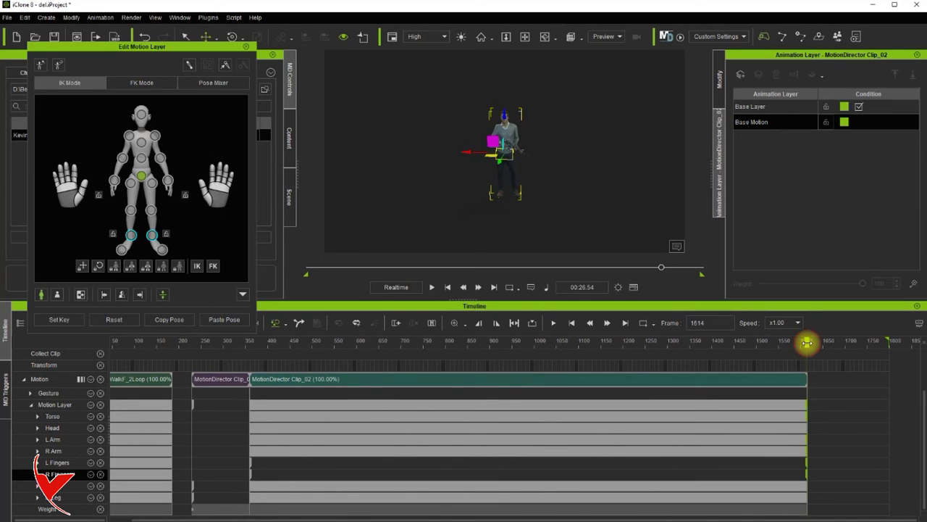
pyautogui.moveTo(794, 342); pyautogui.dragTo(600, 340)
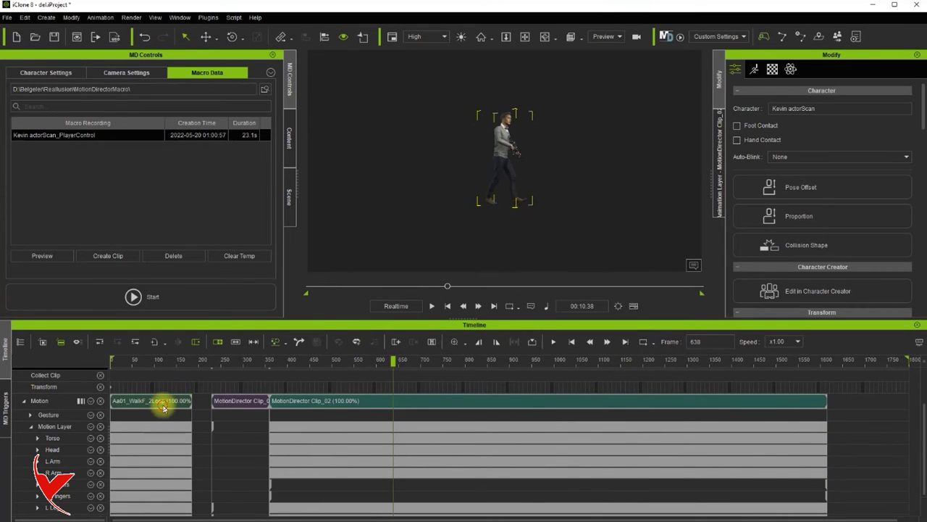
# - Delete the Aa01_WalkF_2Loop clip and shift both MotionDirector clips together so they start at frame 0
pyautogui.click(163, 407)
pyautogui.press('Delete')
pyautogui.click(234, 400)
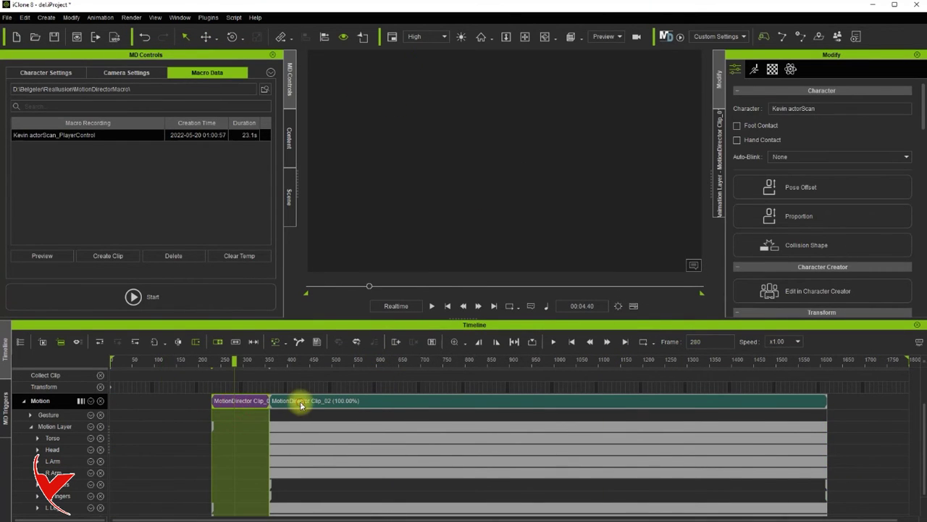
pyautogui.click(300, 404)
pyautogui.moveTo(293, 401); pyautogui.dragTo(191, 400)
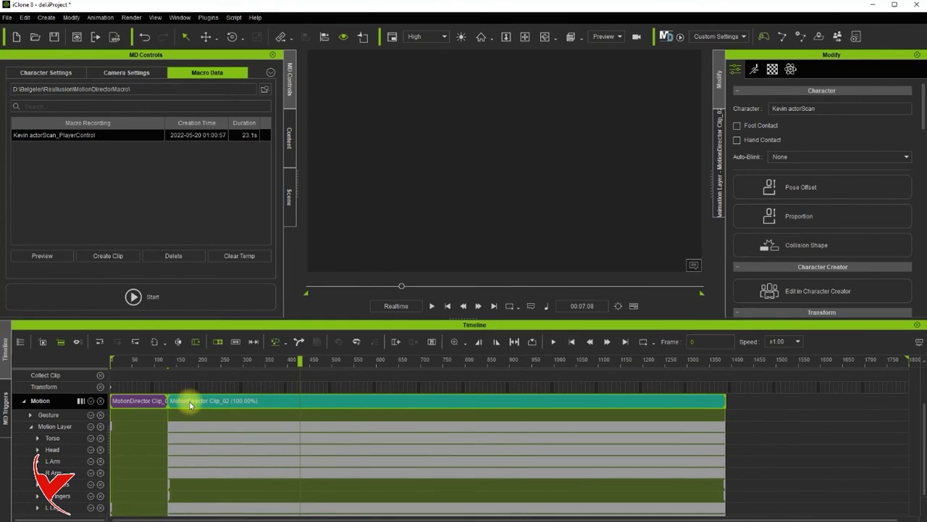
pyautogui.click(189, 404)
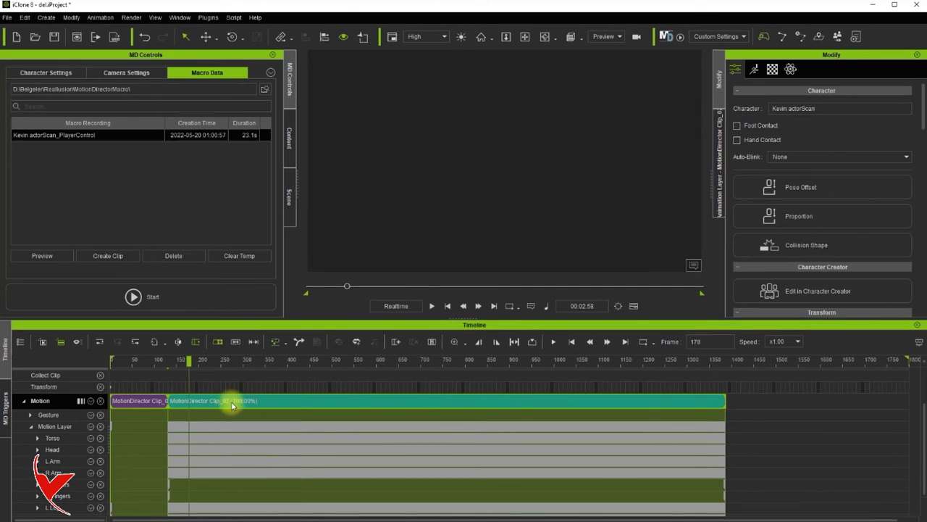
# - Bake the two motion clips with Flatten All Motion With Constraint and collapse the Motion track
pyautogui.click(100, 18)
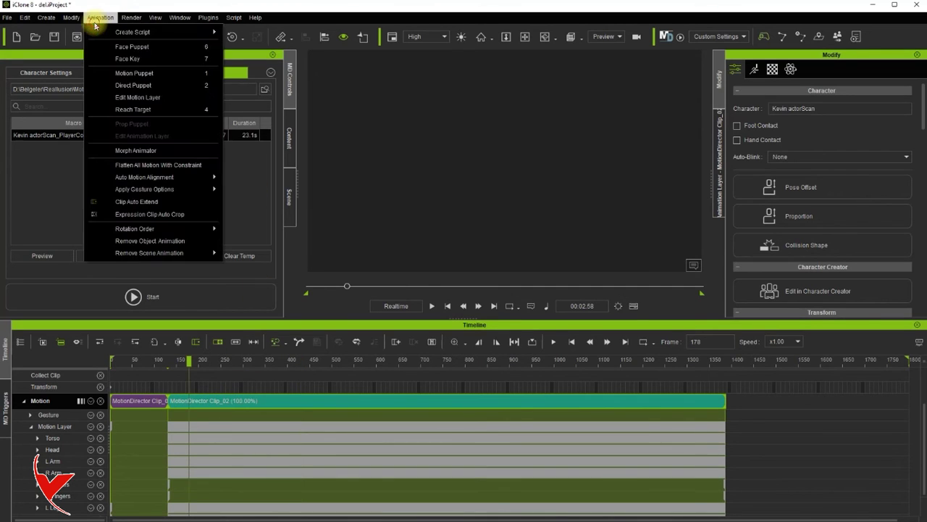
pyautogui.click(130, 163)
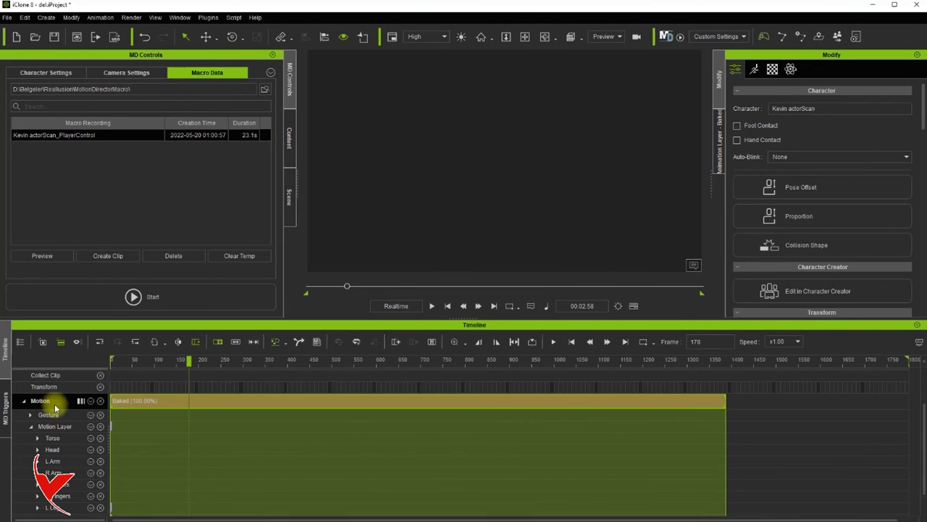
pyautogui.click(24, 402)
# - Play the baked motion from frame 0 to review the rifle walk
pyautogui.click(187, 362)
pyautogui.click(112, 362)
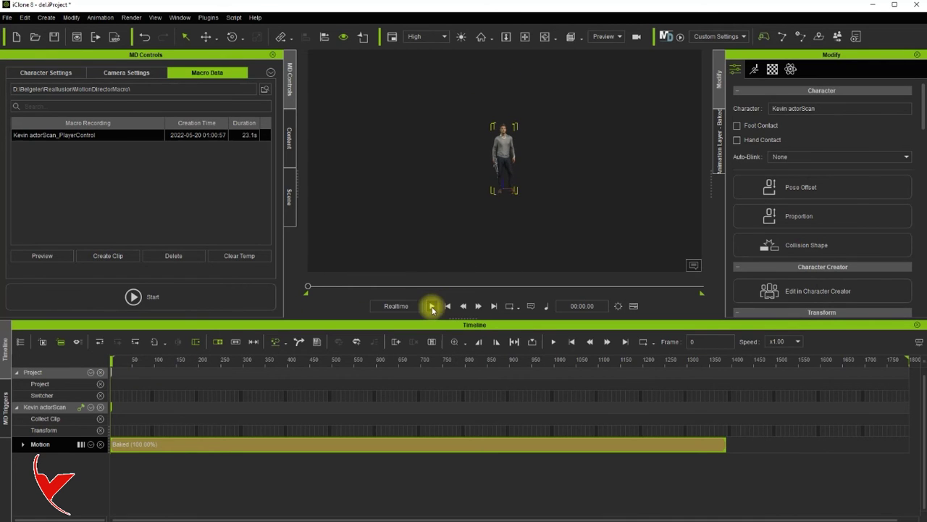
pyautogui.click(432, 306)
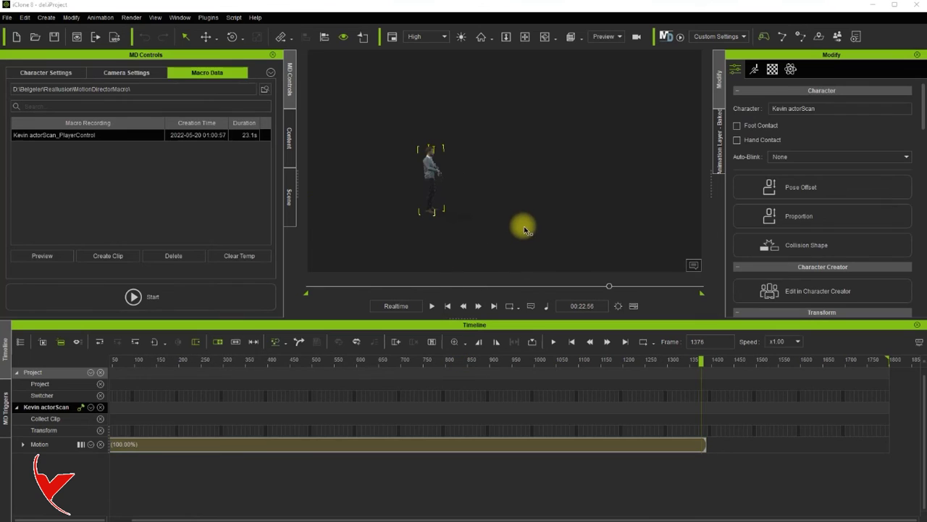
# - Add the Aa01_WalkF_1Start motion from the Rifle Combat-Patrol pack to the Motion track directly after the Baked clip
pyautogui.click(288, 129)
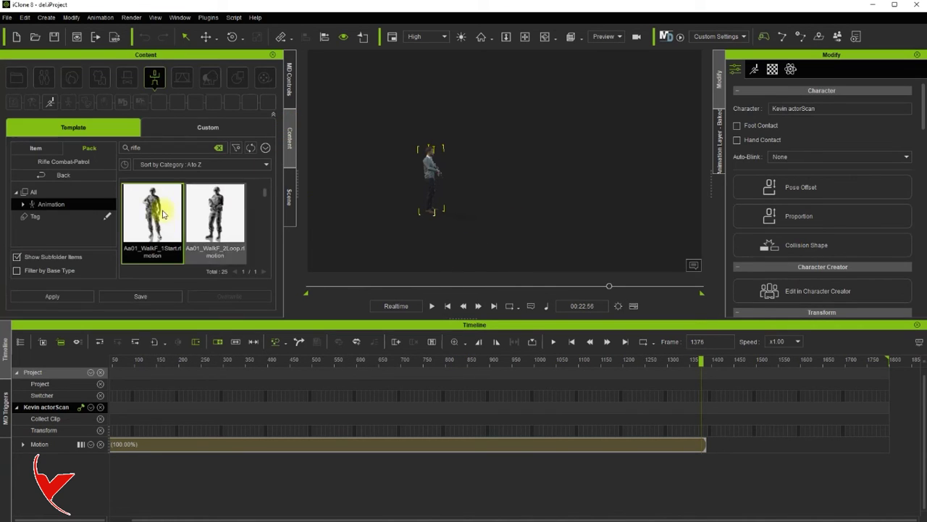
pyautogui.moveTo(142, 216); pyautogui.dragTo(701, 444)
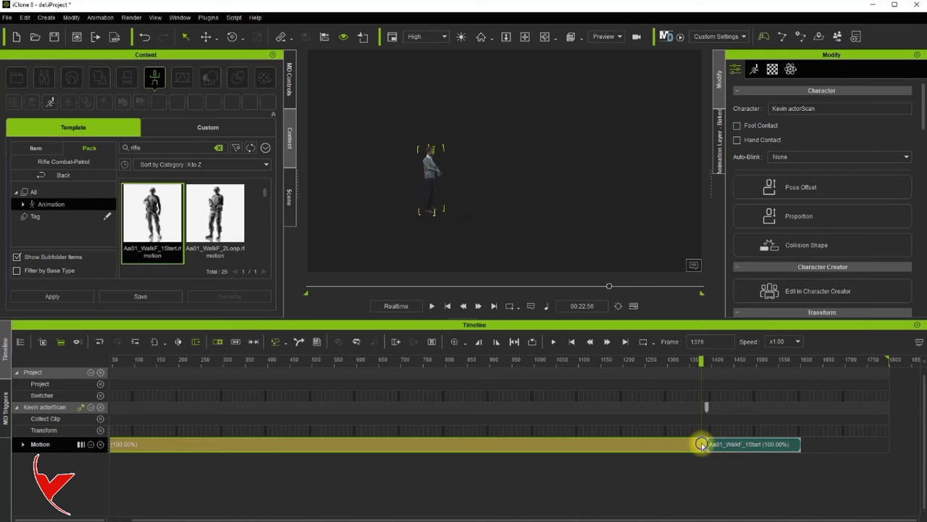
# - Open Motion Direction Control for the Baked clip and try to align its Root translation to the next clip
pyautogui.rightClick(701, 445)
pyautogui.click(783, 132)
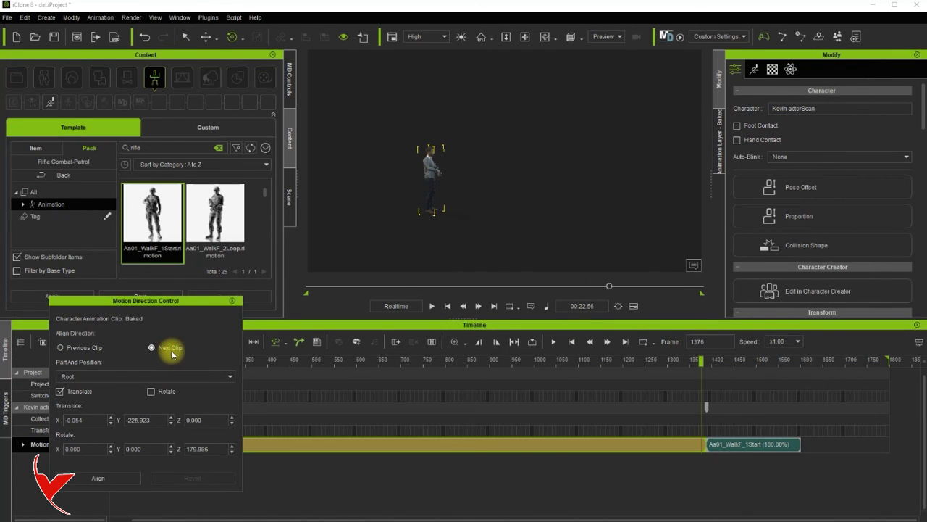
pyautogui.click(119, 479)
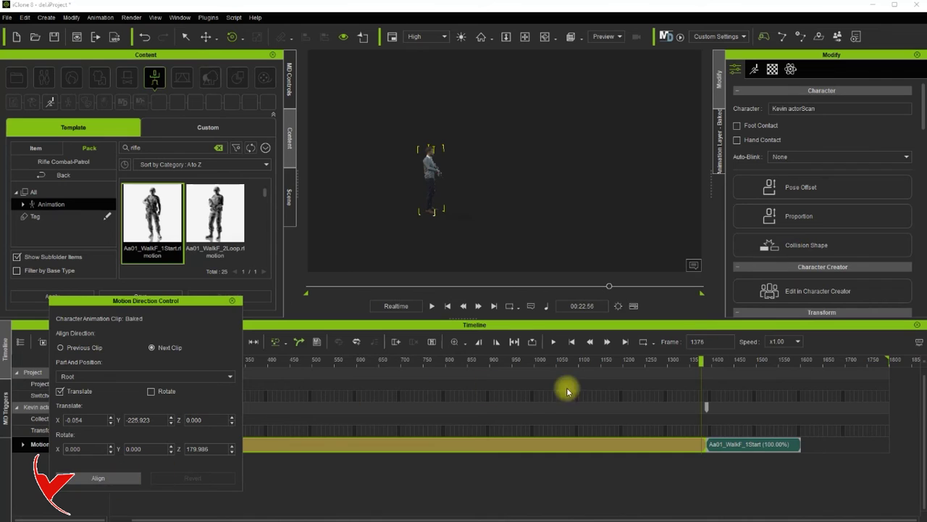
# - Move the Aa01_WalkF_1Start clip's origin to about X -847.5, Y 146.7, toward the character's position at frame 1385
pyautogui.click(713, 446)
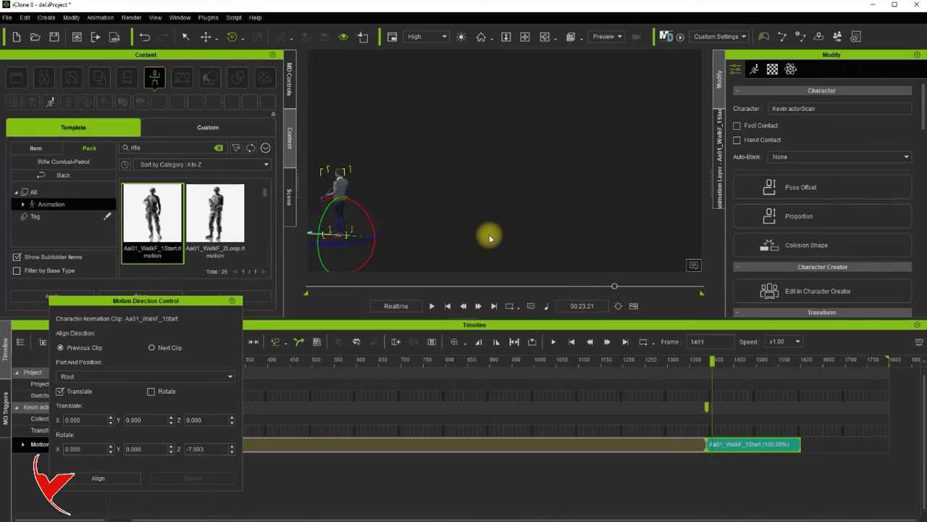
pyautogui.moveTo(712, 360); pyautogui.dragTo(705, 362)
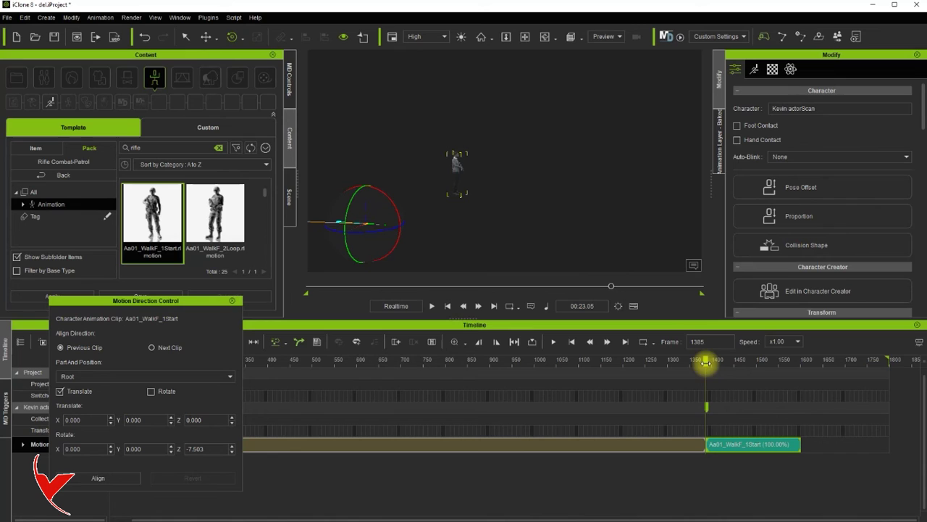
pyautogui.click(205, 36)
pyautogui.moveTo(355, 230); pyautogui.dragTo(507, 195)
pyautogui.press('f')
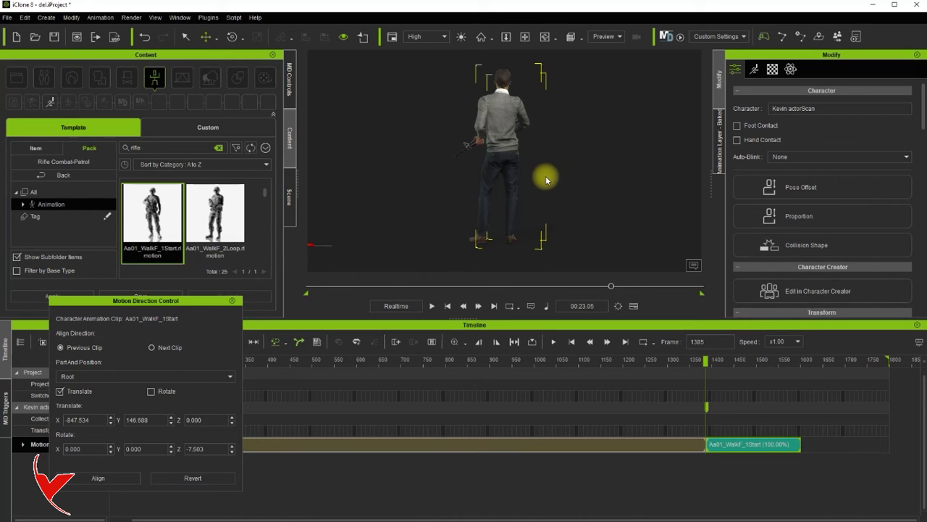
# - Shift the Aa01_WalkF_1Start clip's origin to about X -620.6 and rotate its direction to about 169.6 degrees on Z
pyautogui.moveTo(545, 181); pyautogui.dragTo(472, 210, button='right')
pyautogui.moveTo(594, 194); pyautogui.dragTo(585, 245)
pyautogui.click(232, 37)
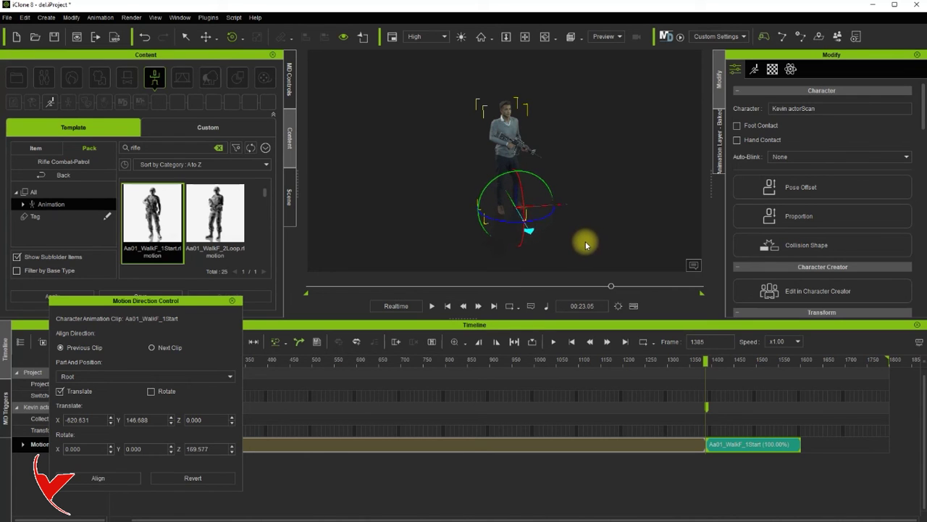
# - Scrub and play across the joint between the Baked and Aa01_WalkF_1Start clips to check their alignment
pyautogui.moveTo(442, 207); pyautogui.dragTo(647, 216, button='right')
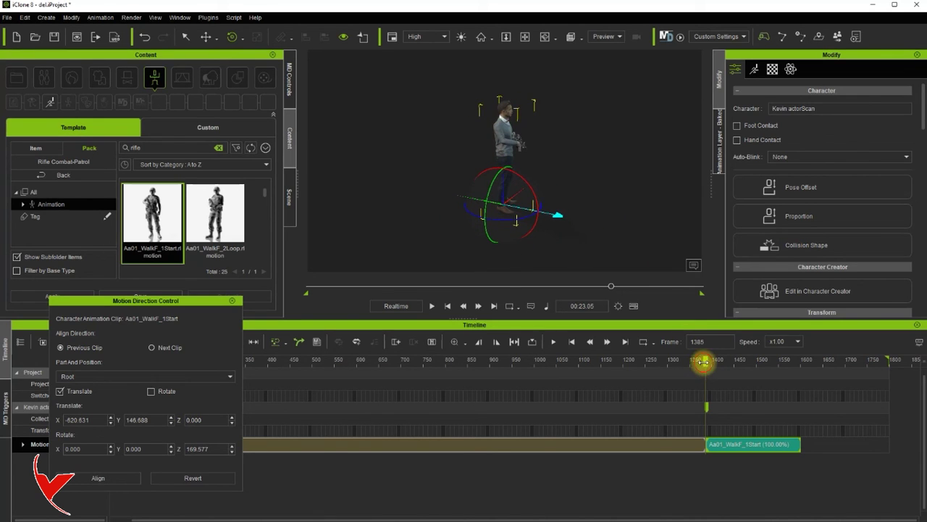
pyautogui.moveTo(694, 361); pyautogui.dragTo(705, 365)
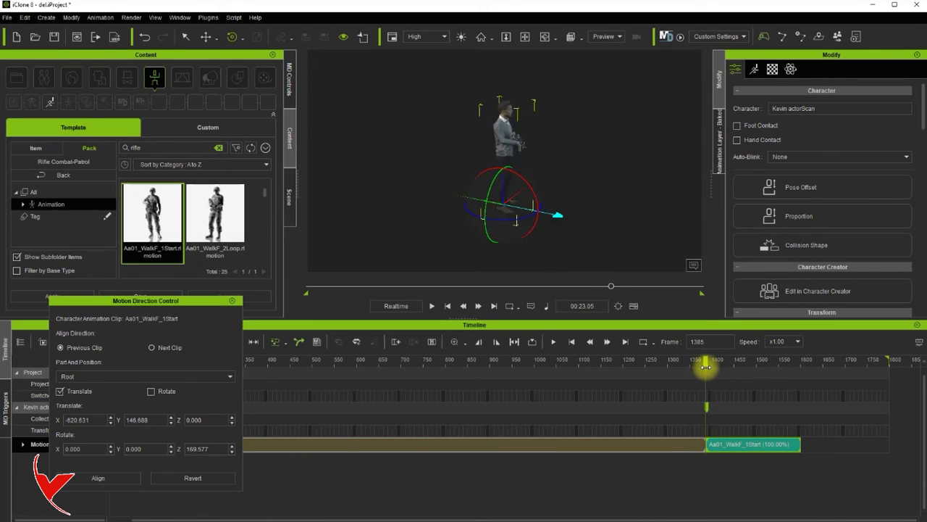
pyautogui.moveTo(705, 365)
pyautogui.mouseDown()
pyautogui.moveTo(726, 363)
pyautogui.moveTo(703, 372)
pyautogui.mouseUp()
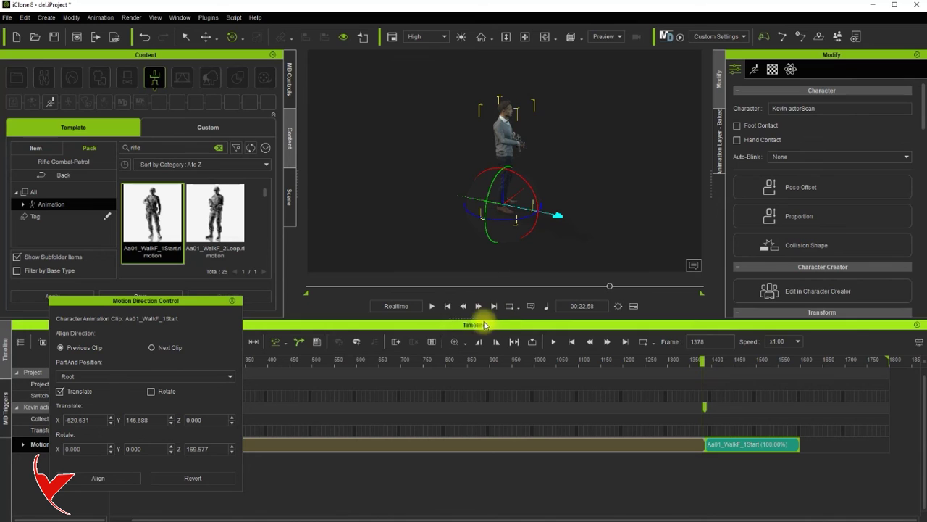
pyautogui.click(433, 306)
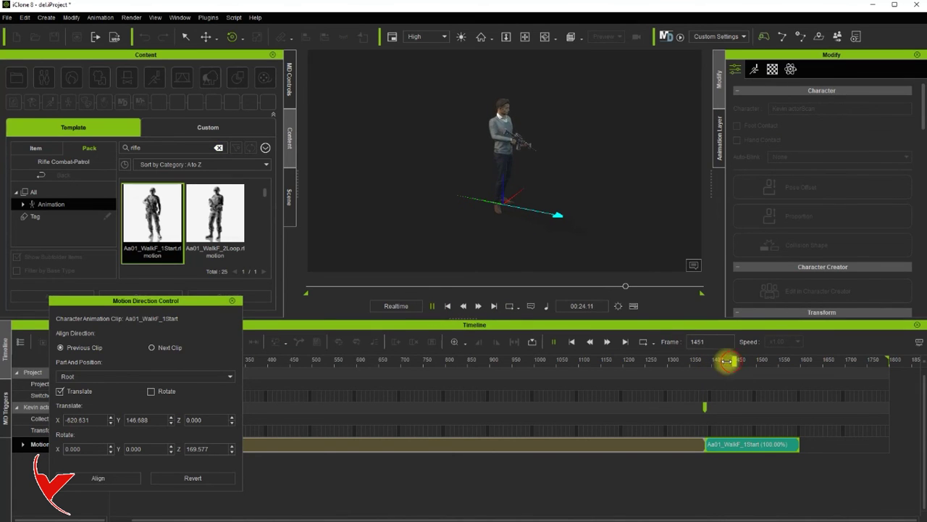
pyautogui.moveTo(724, 358); pyautogui.dragTo(687, 367)
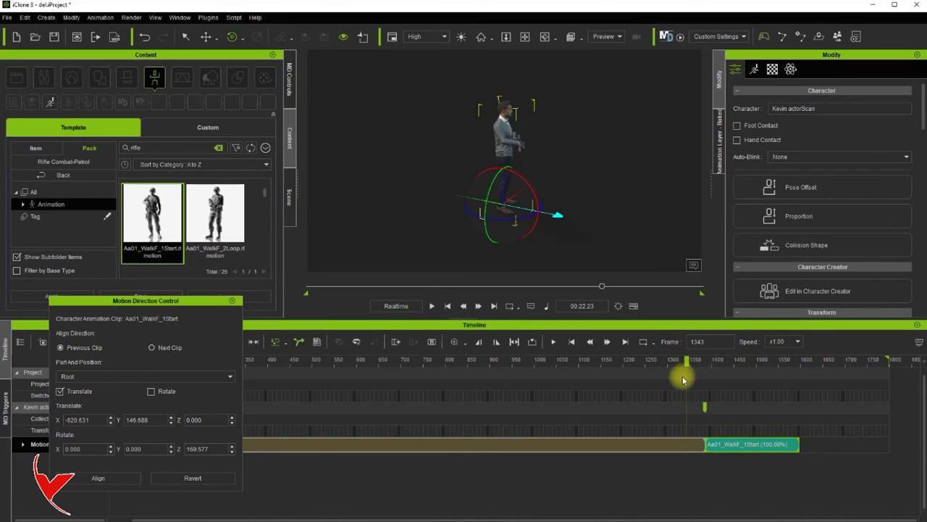
# - Create a blended transition from the end of the Baked clip into the adjoining Aa01_WalkF_1Start clip
pyautogui.moveTo(703, 441); pyautogui.dragTo(704, 442)
pyautogui.click(697, 440)
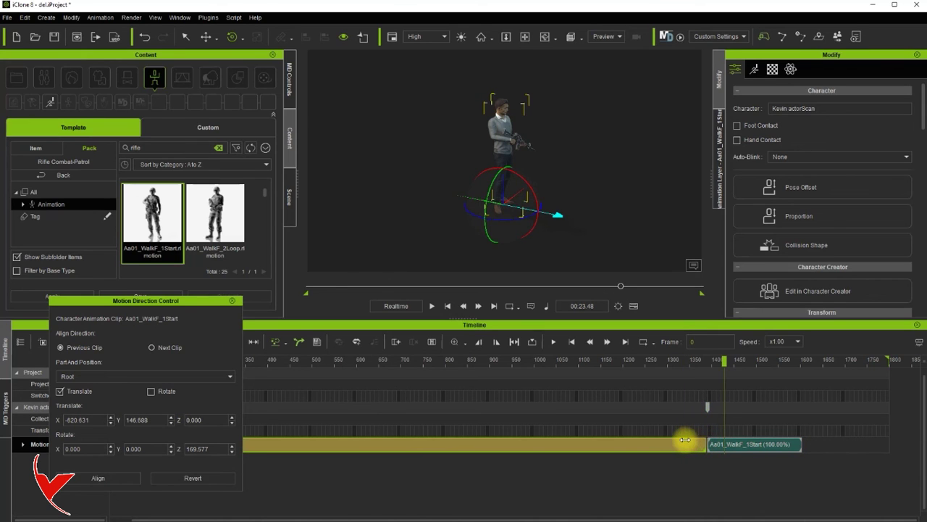
pyautogui.click(734, 444)
# - Play the transition from frame 1316 into the Aa01_WalkF_1Start clip to check the blend
pyautogui.click(674, 360)
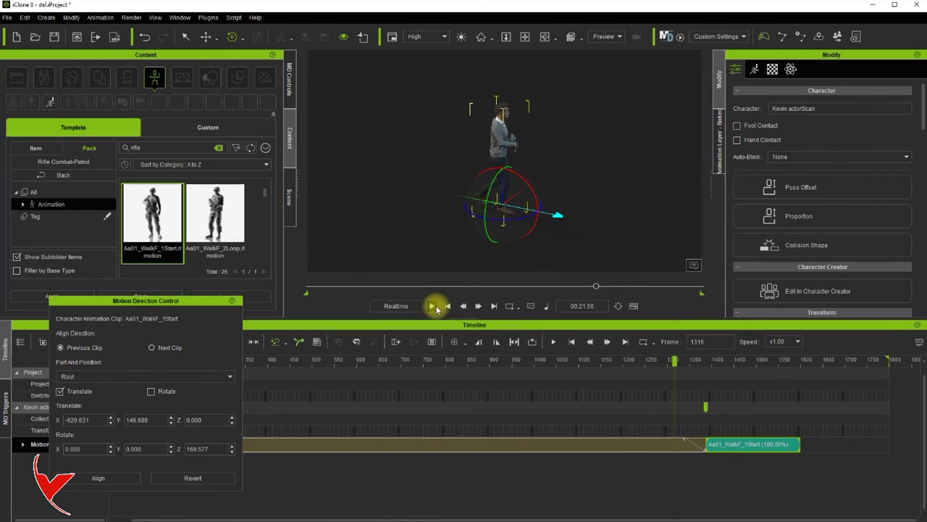
pyautogui.click(432, 306)
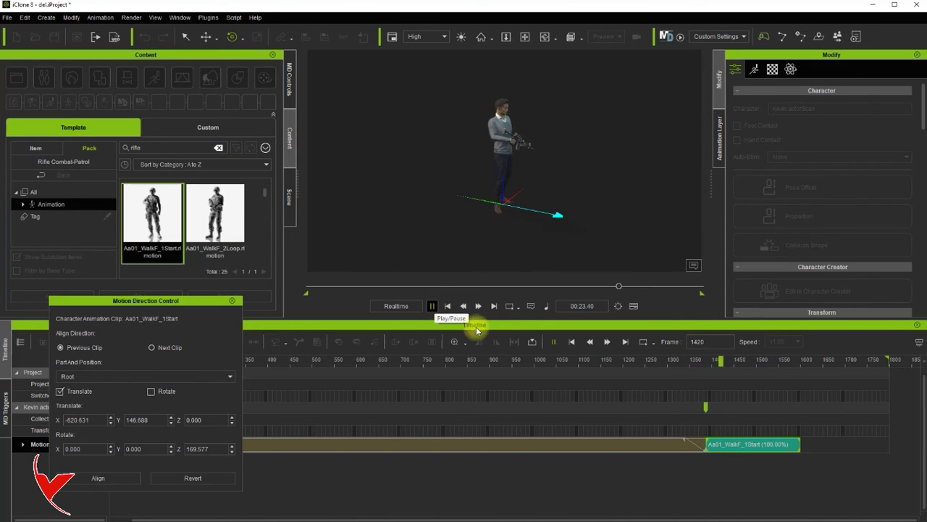
pyautogui.click(730, 445)
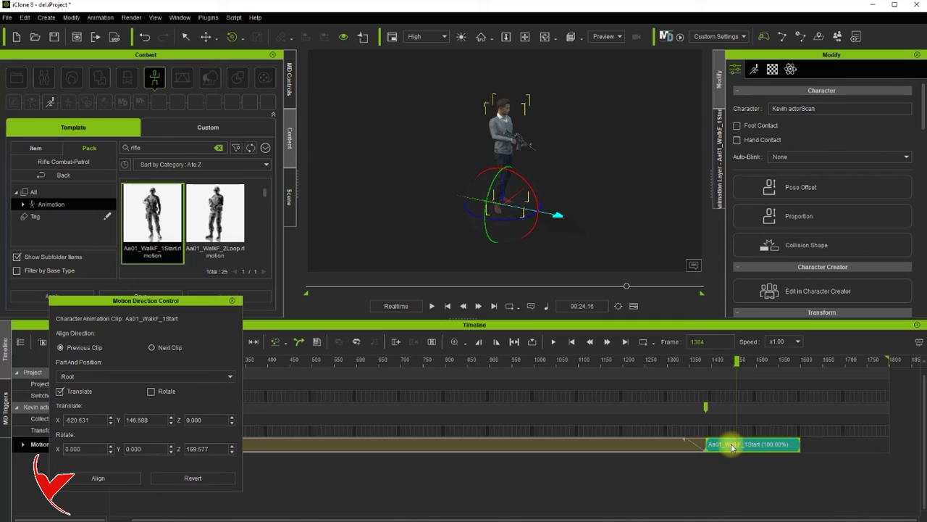
# - Play from frame 1331 across the joint between the Baked and Aa01_WalkF_1Start clips to check the motion
pyautogui.moveTo(725, 355); pyautogui.dragTo(703, 366)
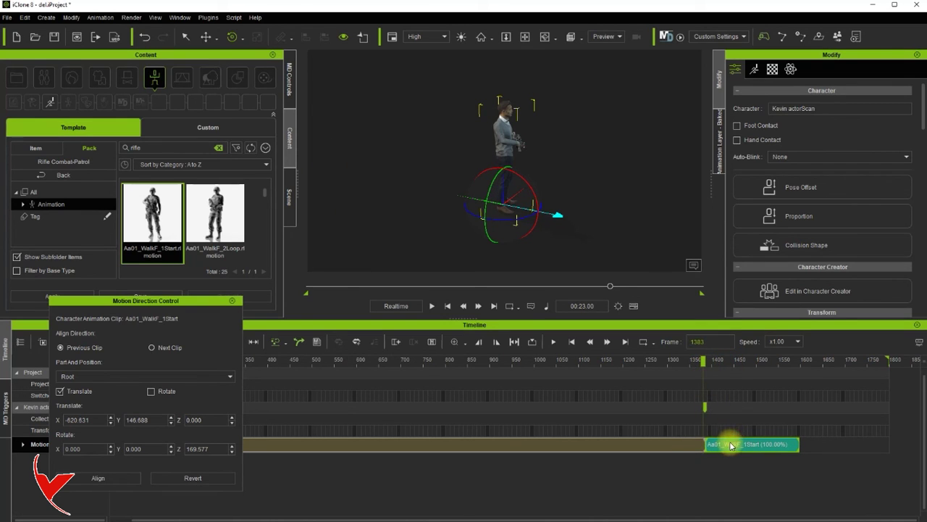
pyautogui.moveTo(722, 362); pyautogui.dragTo(681, 362)
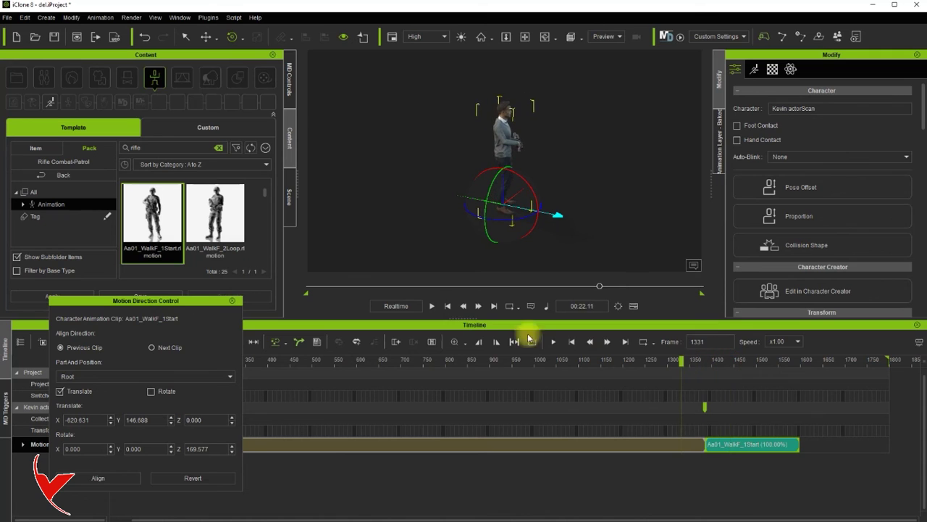
pyautogui.click(432, 306)
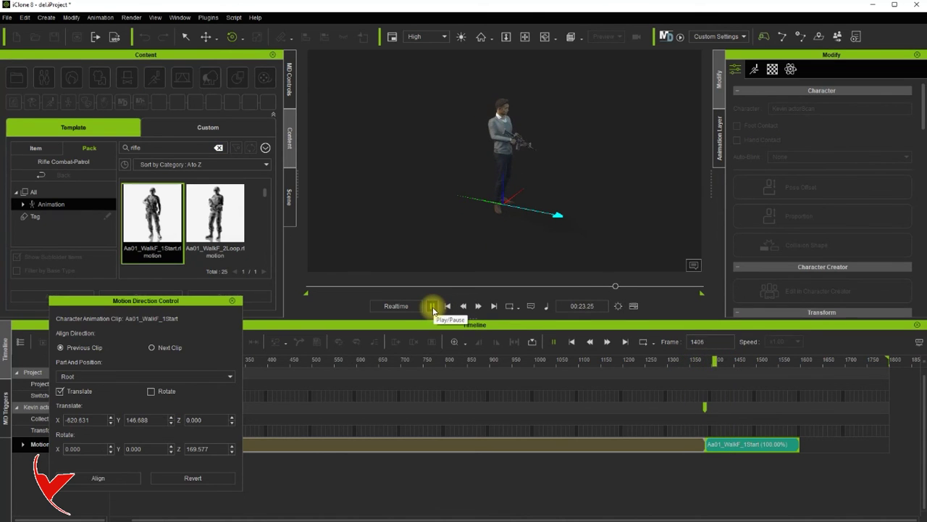
# - Shift the Aa01_WalkF_1Start clip slightly earlier to overlap the end of the Baked clip, playing the blend after each adjustment
pyautogui.click(733, 446)
pyautogui.moveTo(732, 447); pyautogui.dragTo(728, 447)
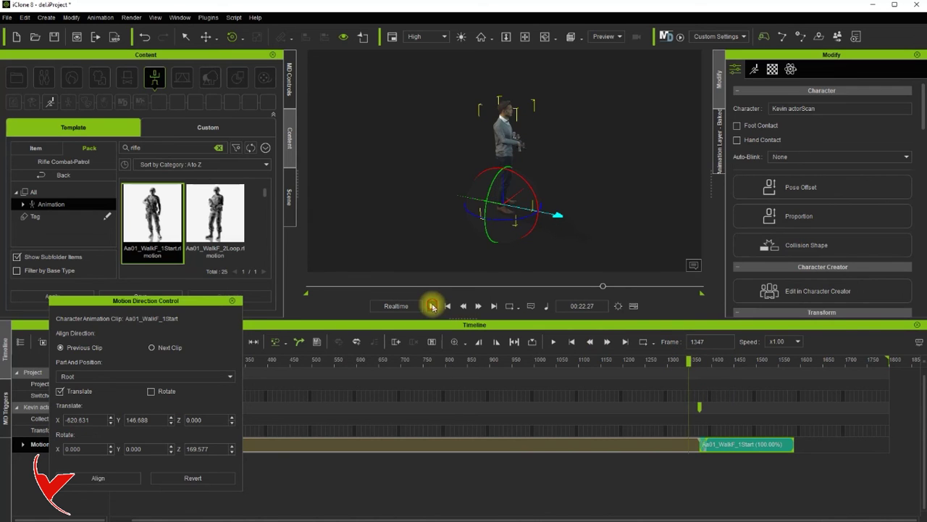
pyautogui.click(431, 305)
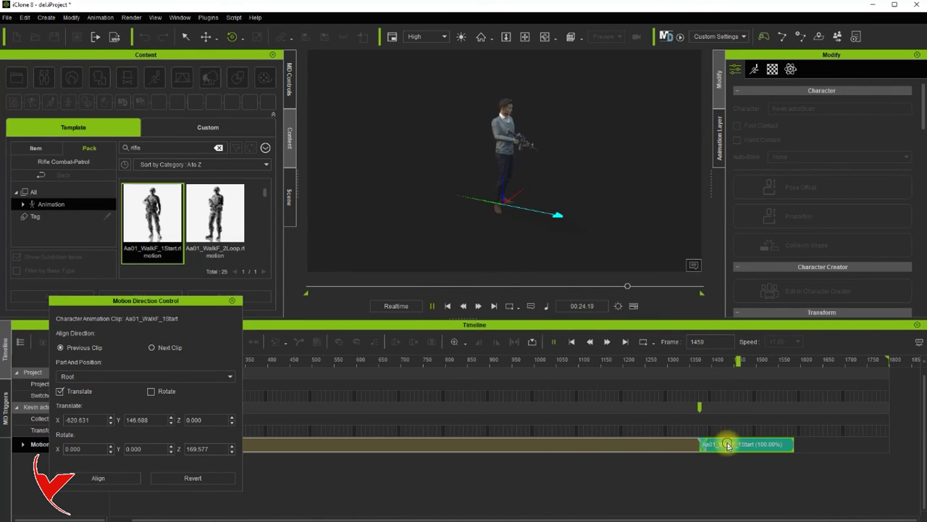
pyautogui.moveTo(725, 444); pyautogui.dragTo(723, 443)
pyautogui.click(692, 361)
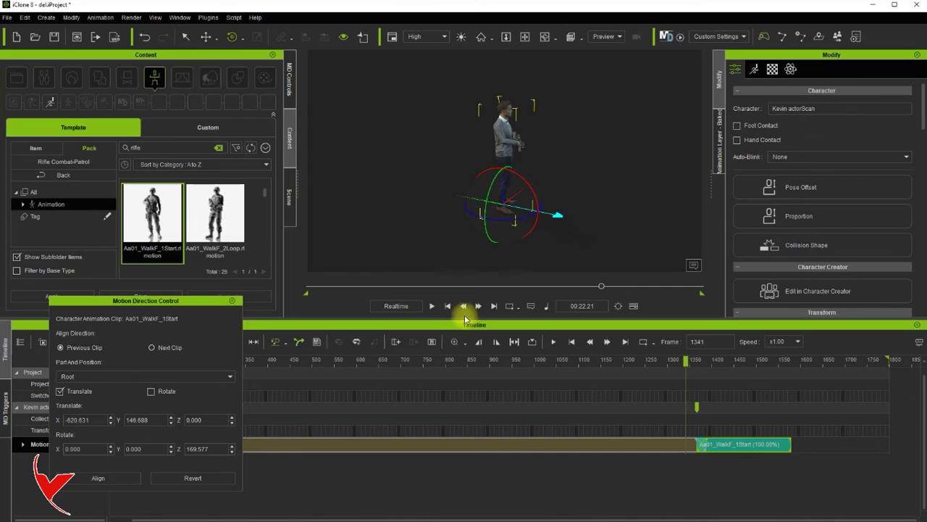
pyautogui.click(432, 305)
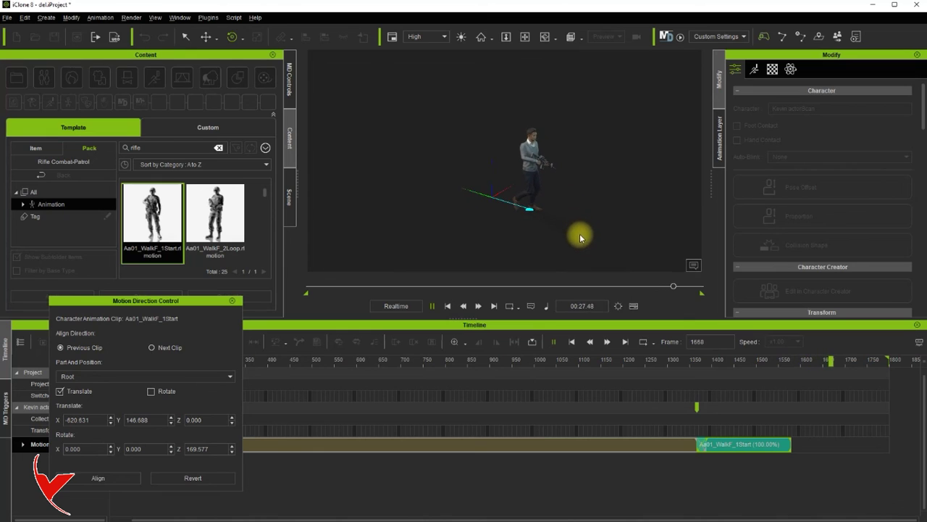
# - Play from frame 1300 through the end of the Aa01_WalkF_1Start clip to check the overlapped blend
pyautogui.click(633, 361)
pyautogui.click(668, 361)
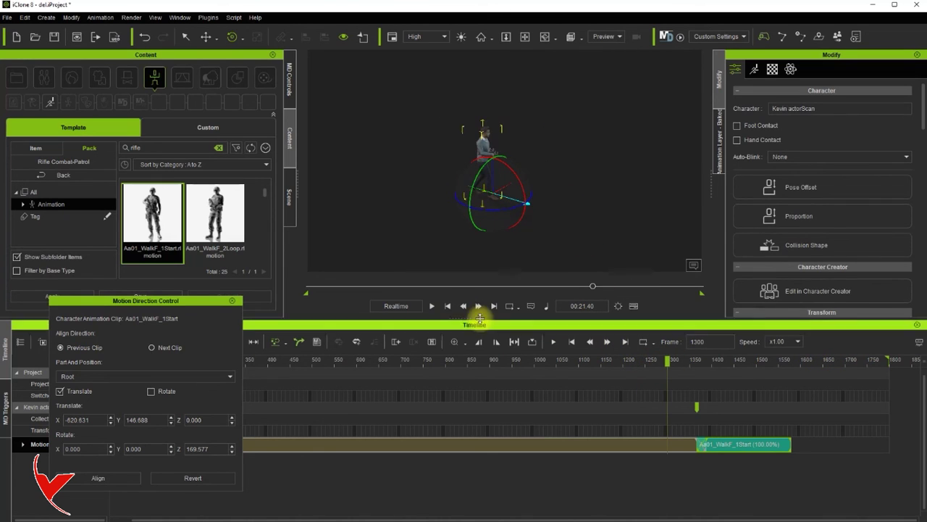
pyautogui.click(432, 306)
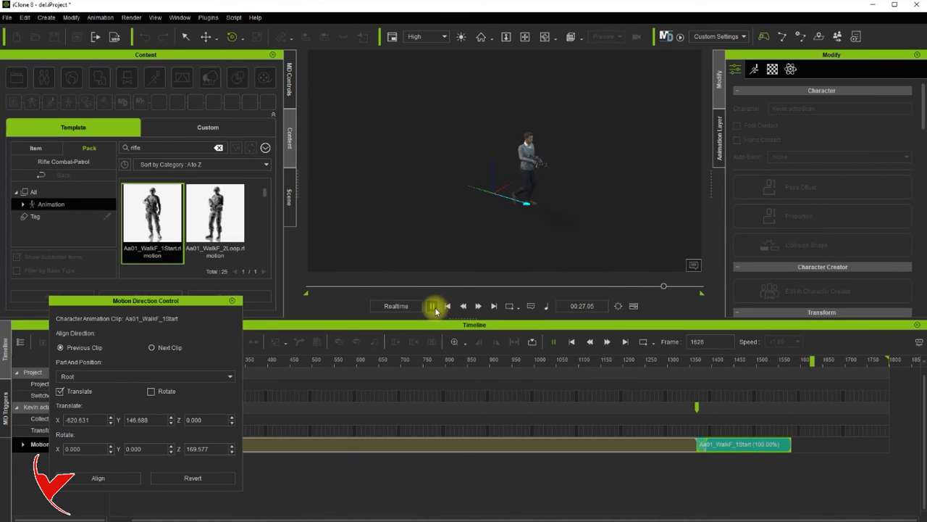
pyautogui.click(434, 305)
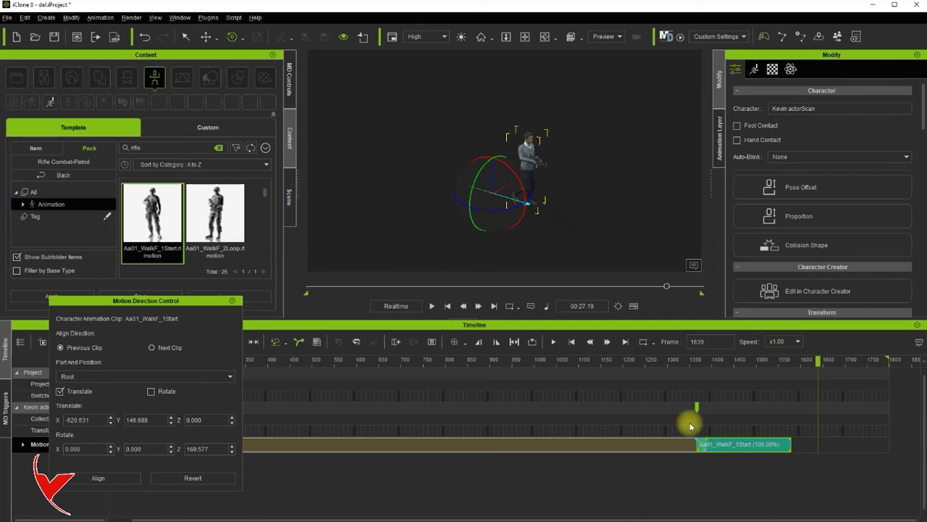
# - Add the Aa01_WalkF_3End motion to the character's motion track and butt it against the end of the Aa01_WalkF_1Start clip
pyautogui.click(749, 448)
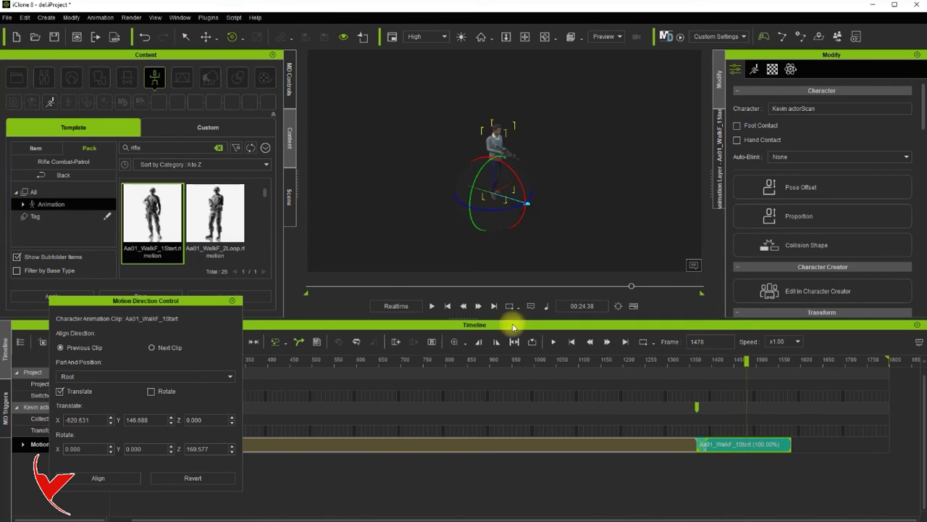
pyautogui.scroll(-1, 266, 199)
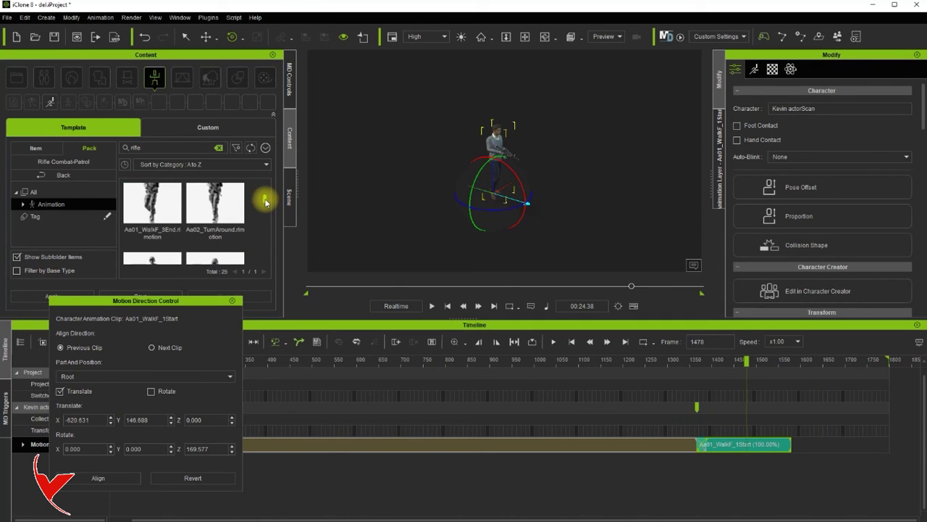
pyautogui.moveTo(160, 201); pyautogui.dragTo(796, 442)
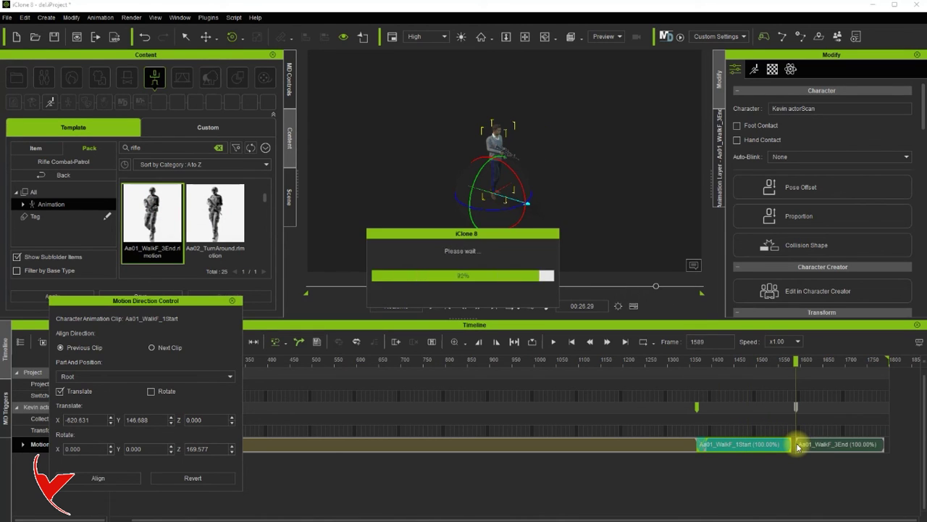
pyautogui.click(813, 446)
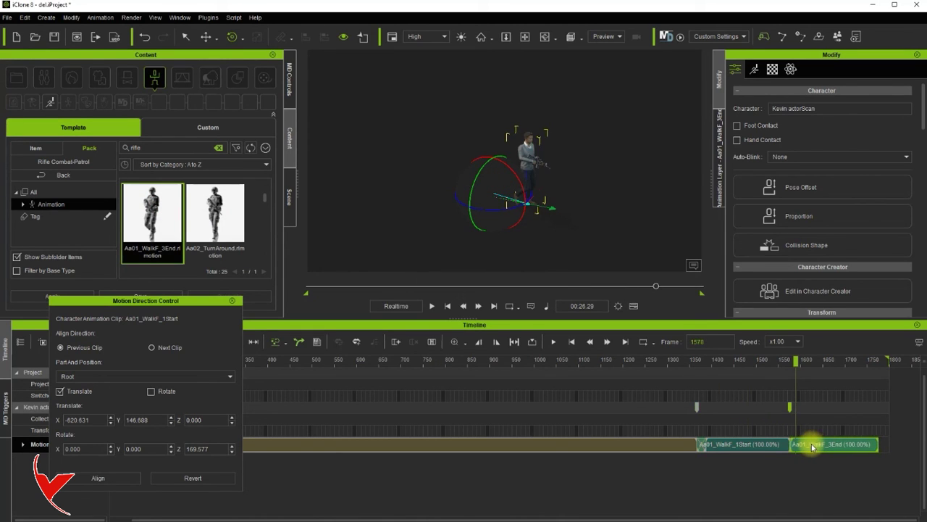
# - Play from just before the Aa01_WalkF_1Start clip through Aa01_WalkF_3End to check the sequence, and close Motion Direction Control
pyautogui.moveTo(707, 364); pyautogui.dragTo(689, 364)
pyautogui.click(442, 306)
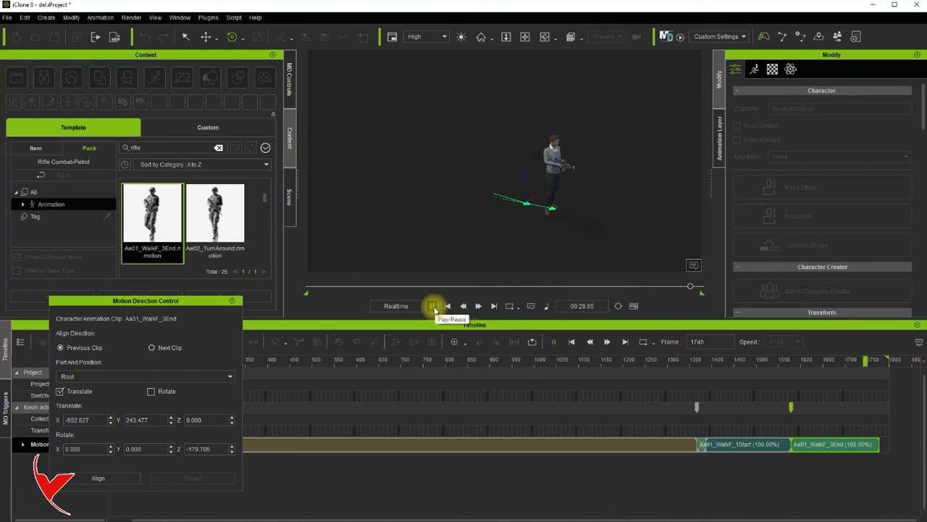
pyautogui.click(434, 306)
pyautogui.click(232, 300)
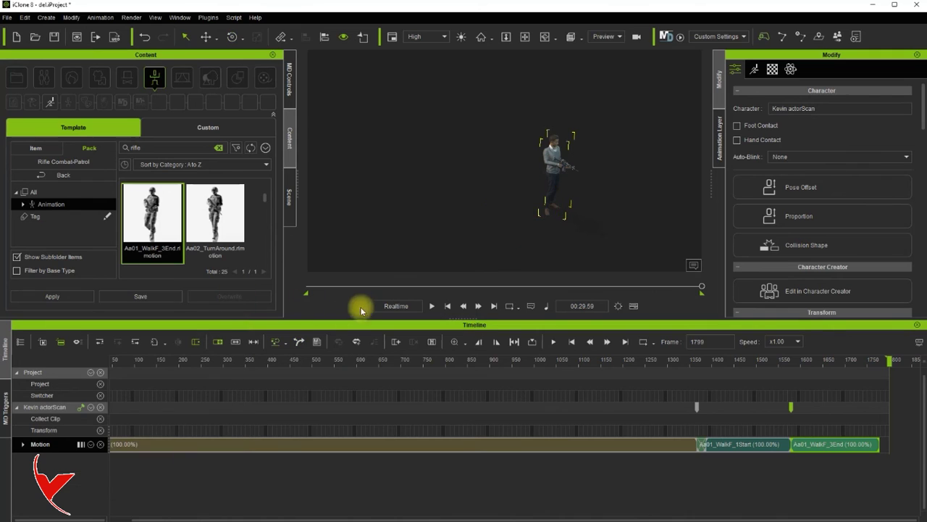
# - Flatten all of the character's motion with constraint and play the resulting clip from frame 1108
pyautogui.click(100, 17)
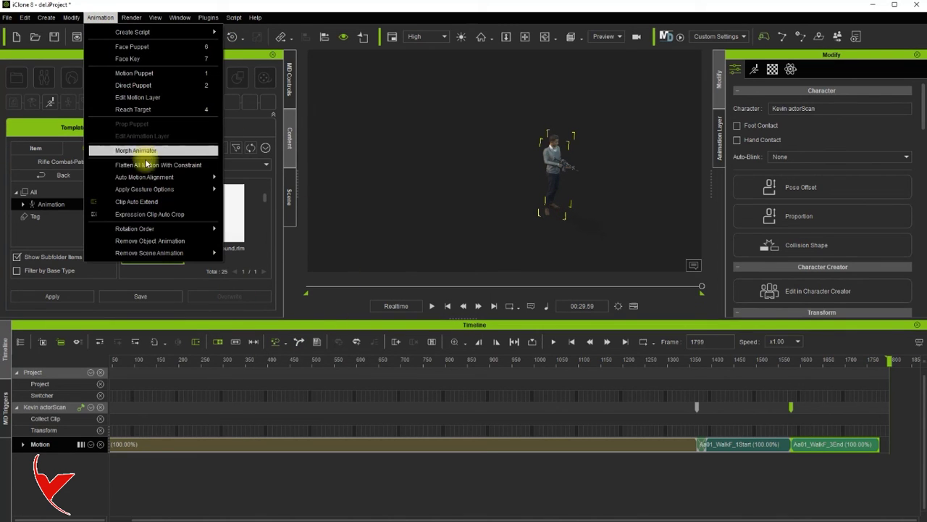
pyautogui.click(147, 166)
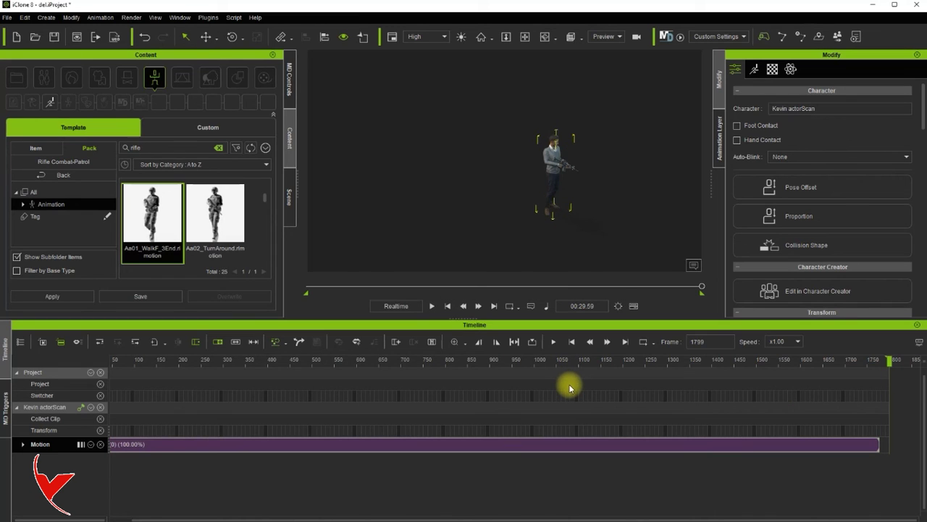
pyautogui.click(583, 360)
pyautogui.click(433, 305)
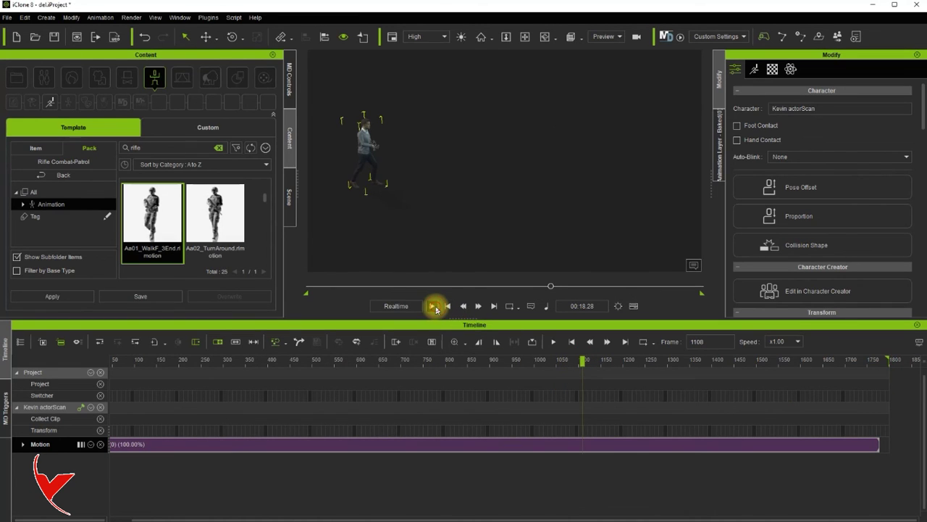